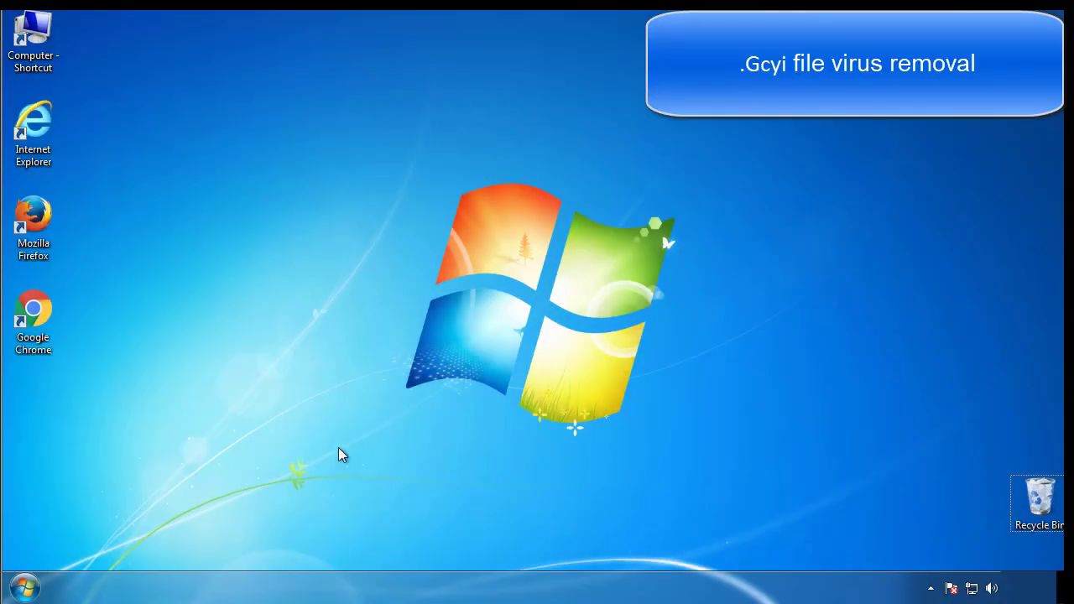
Step: Enable minimal Safe boot in System Configuration (msconfig), restart the computer and dismiss the safe mode help window
click(38, 585)
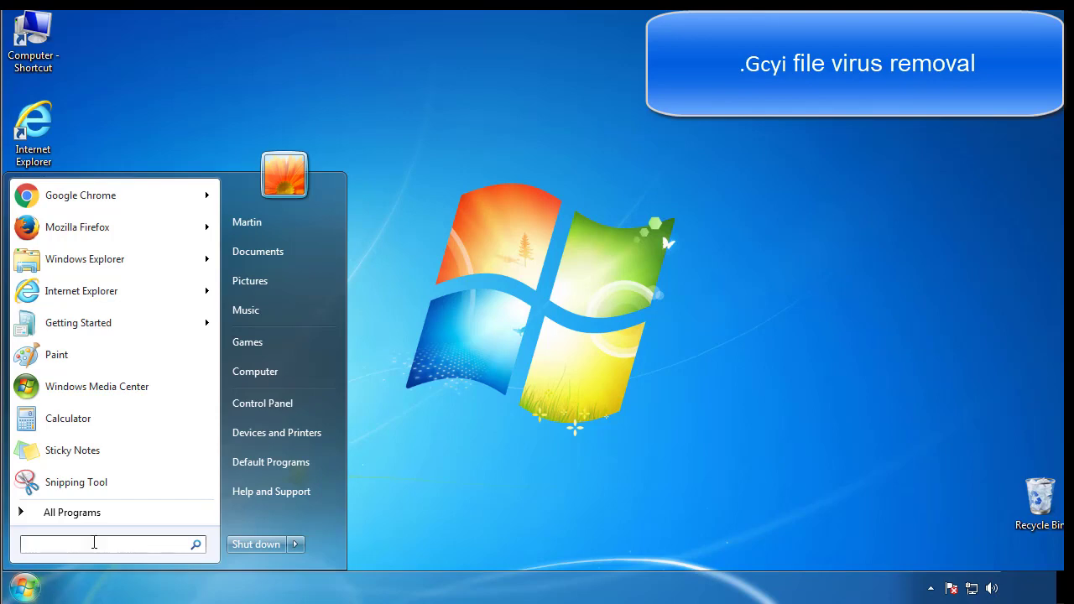
text(msconfig)
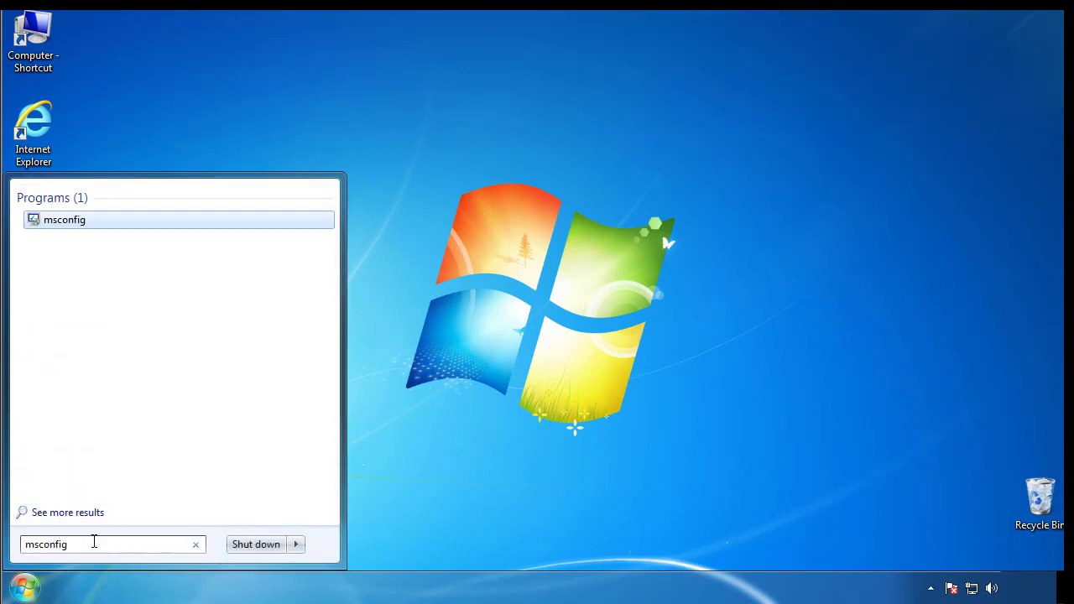
key(Return)
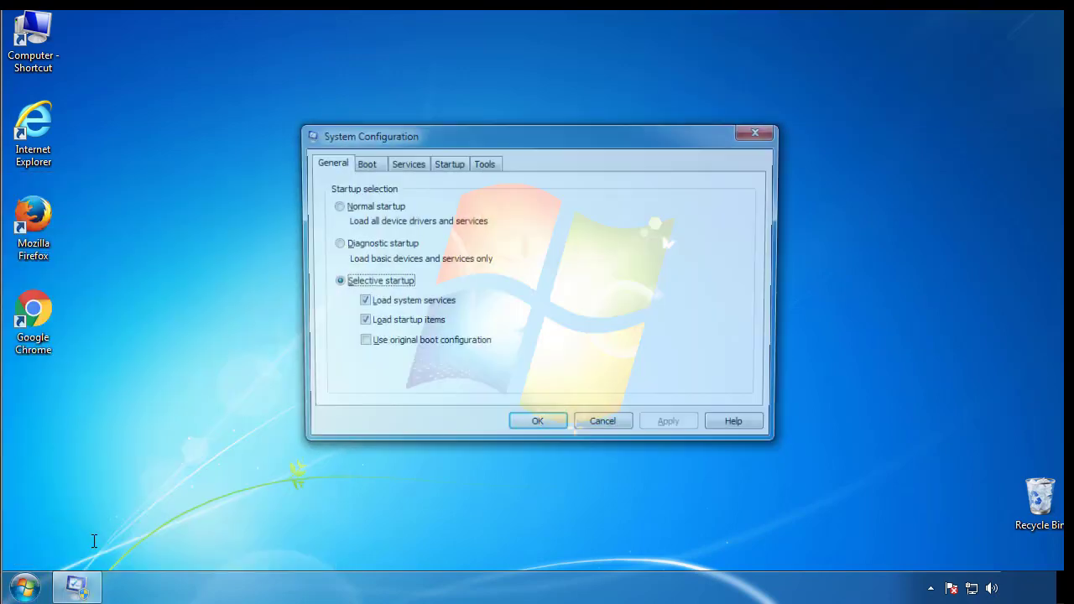
click(362, 165)
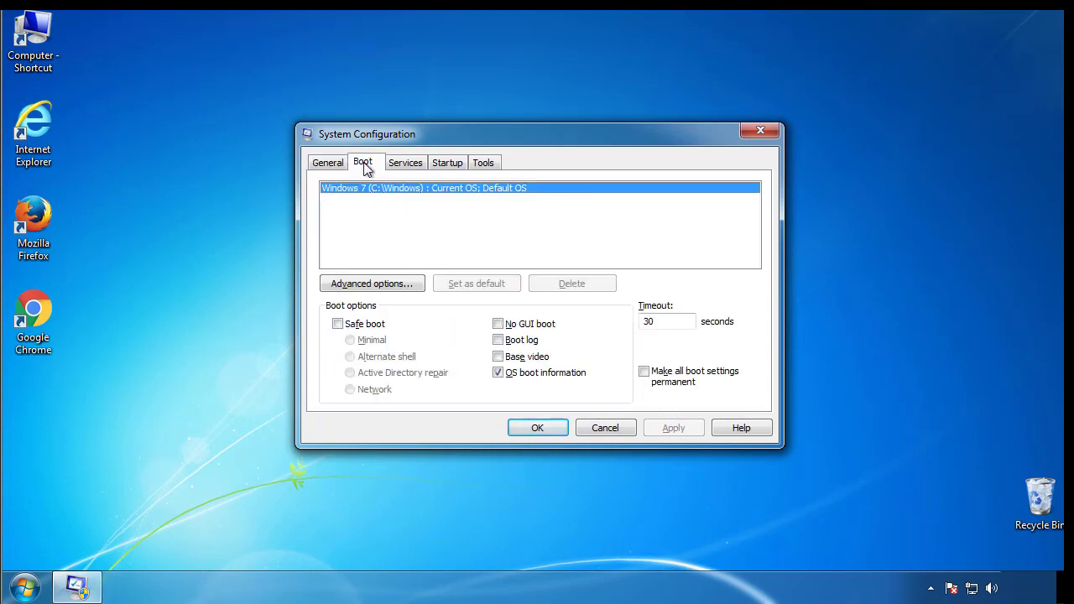
click(337, 324)
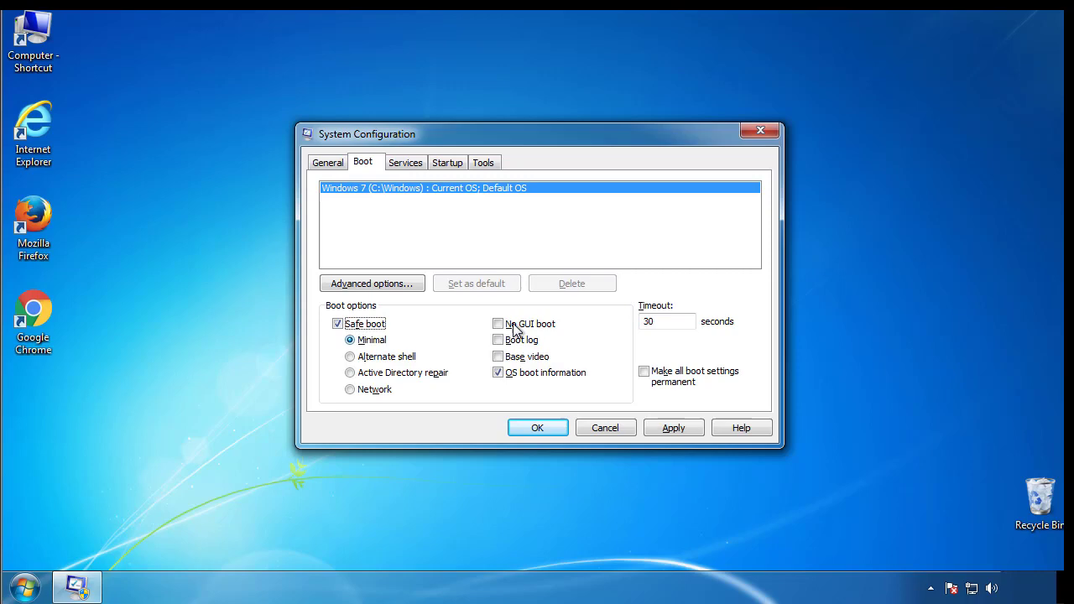
click(548, 430)
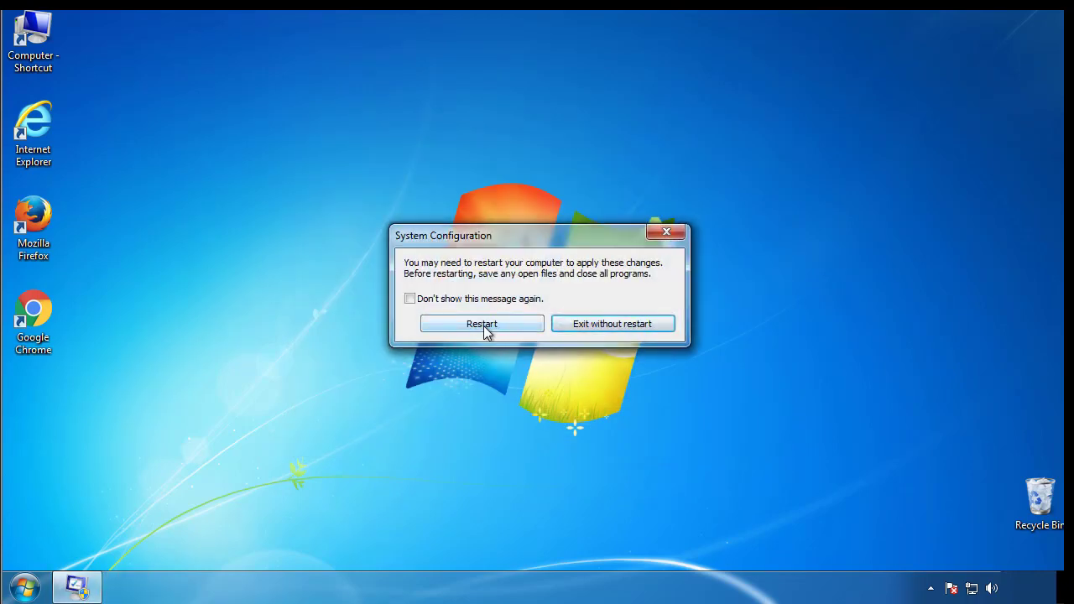
click(484, 326)
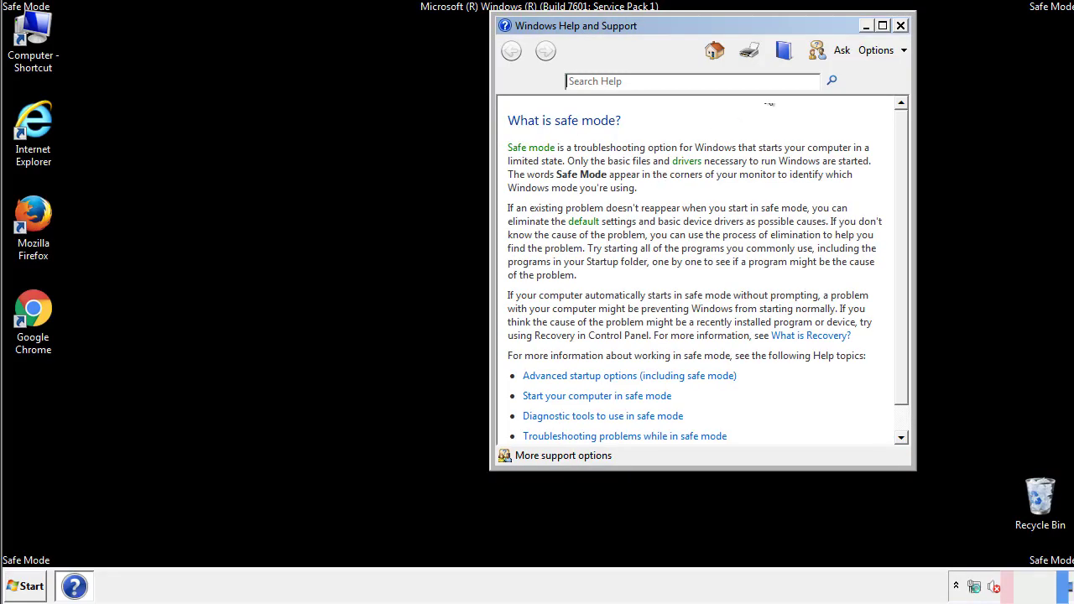
click(901, 26)
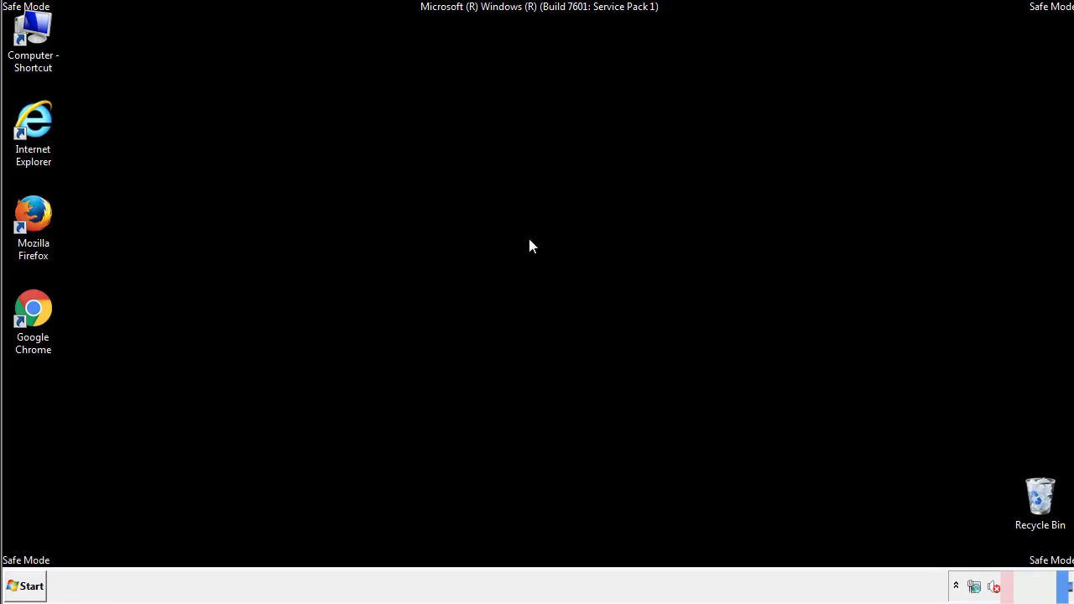
Step: Check that the Folder Options in Control Panel are set to show hidden files, folders, and drives
click(32, 585)
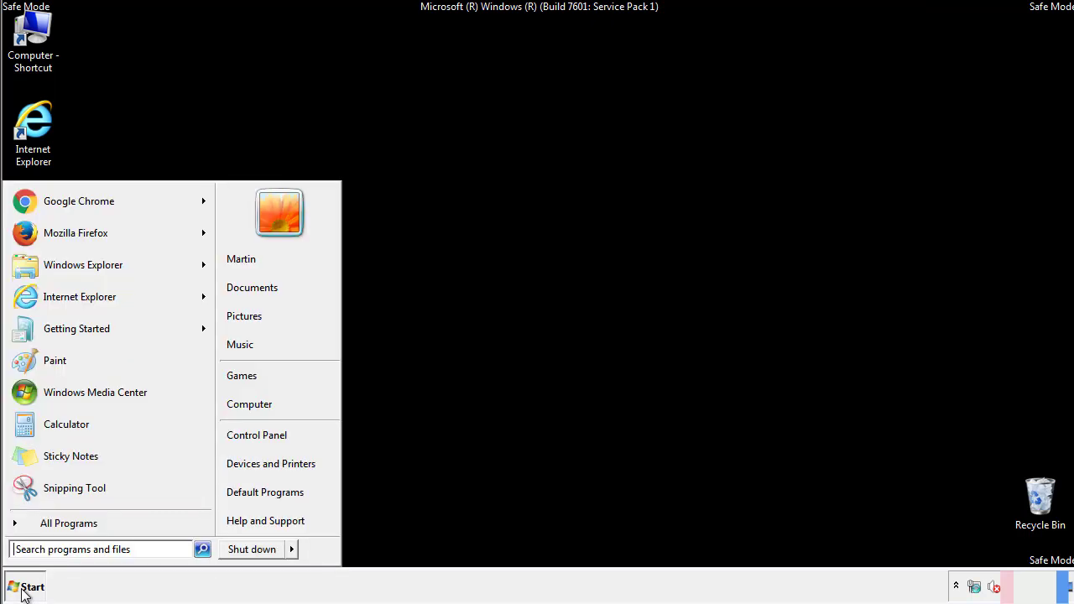
click(269, 432)
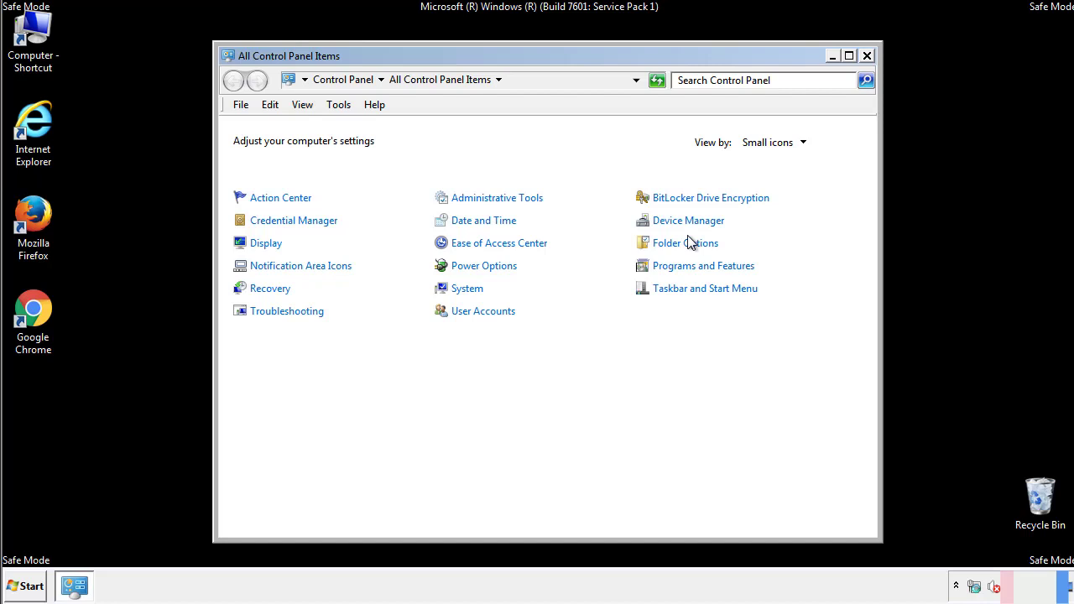
click(689, 245)
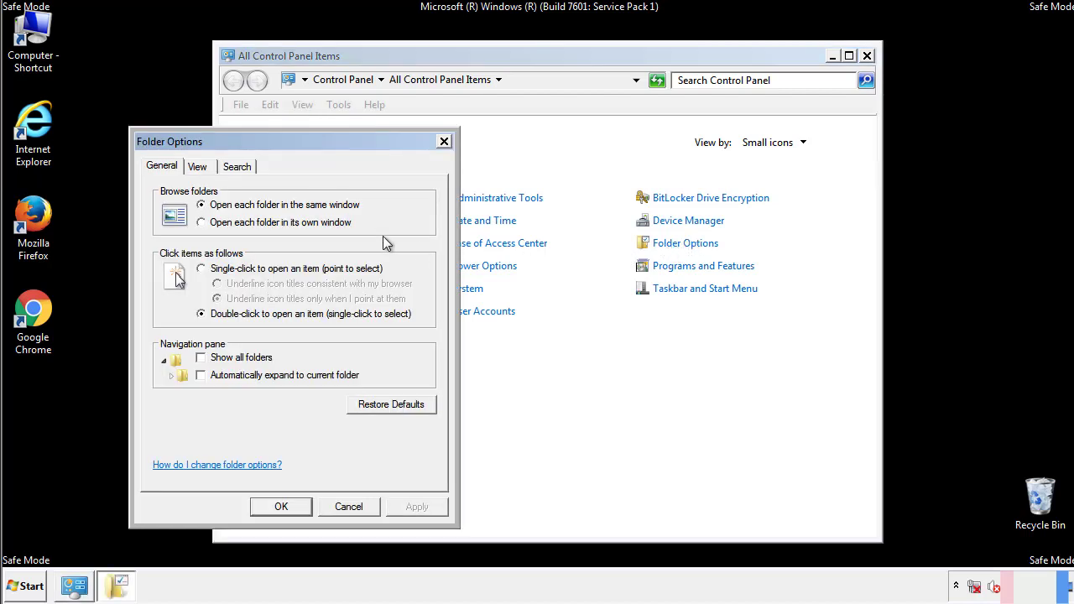
click(199, 168)
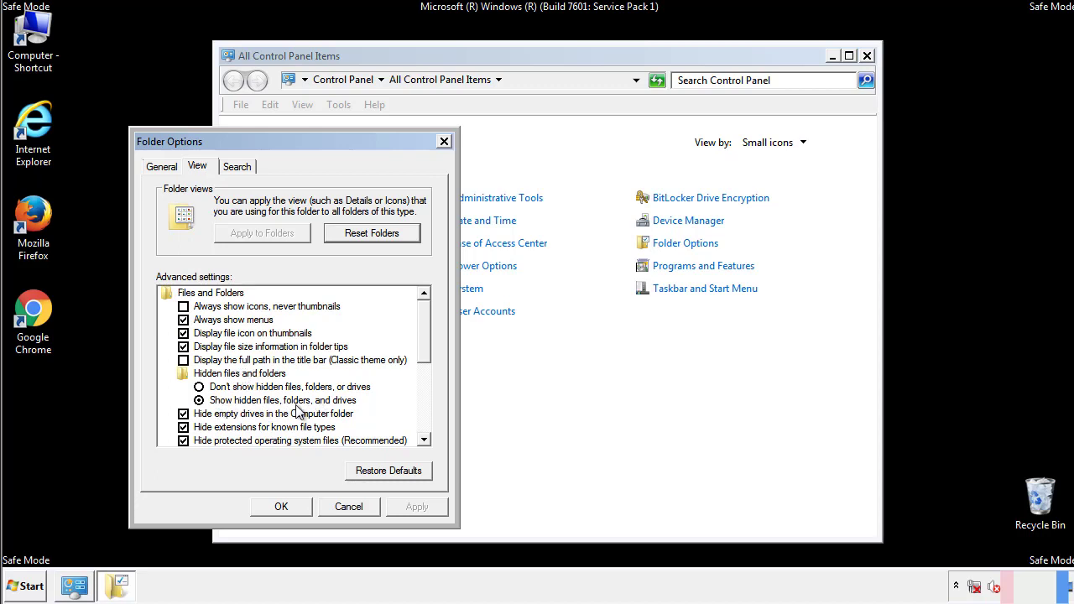
click(283, 506)
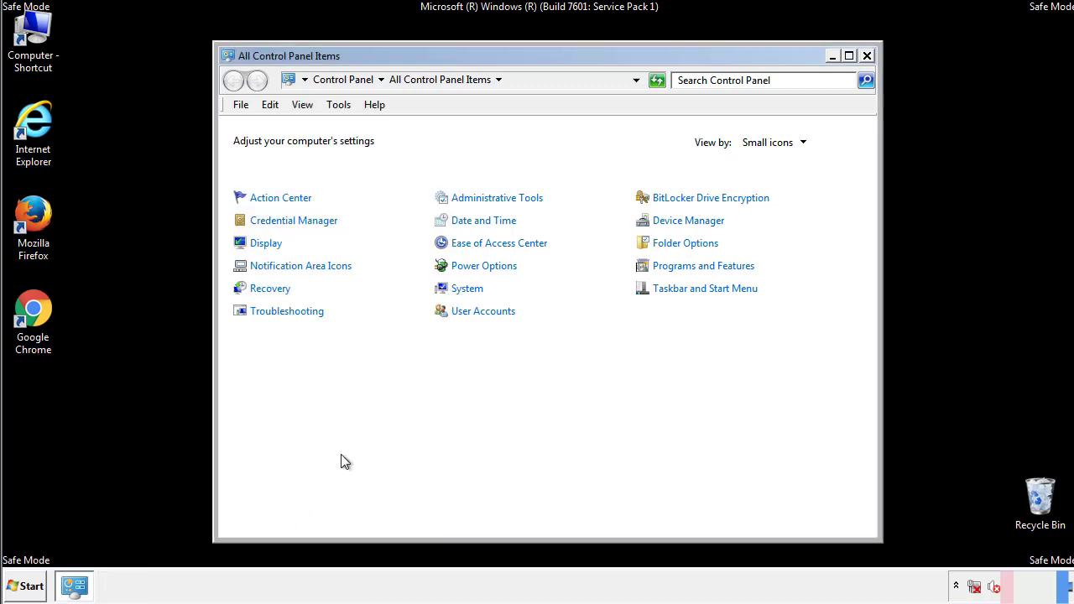
click(867, 56)
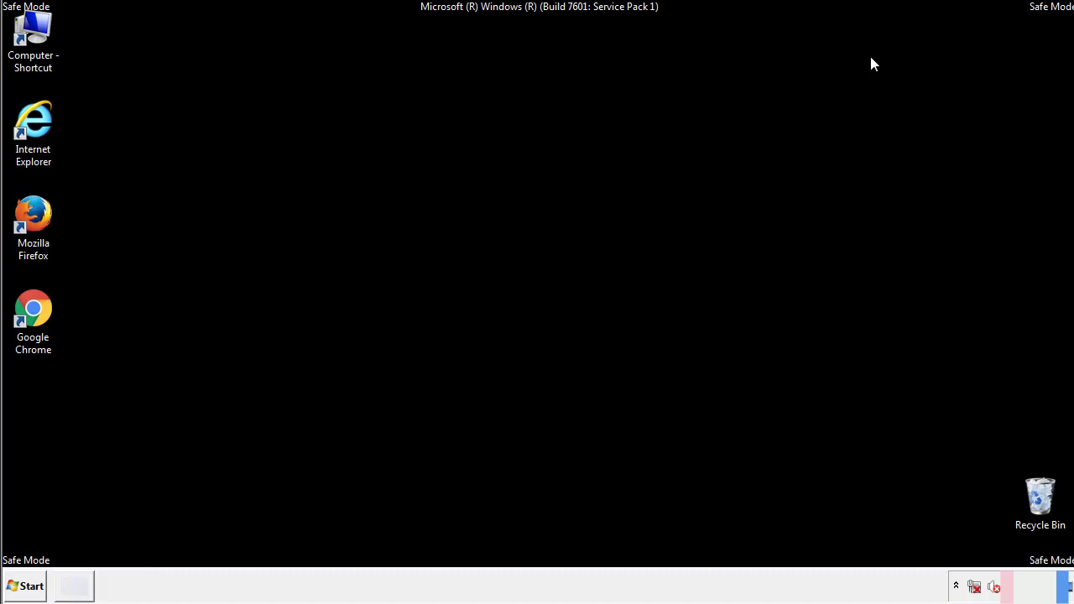
Step: Browse to the folder C:\Windows\System32\drivers\etc
double_click(43, 30)
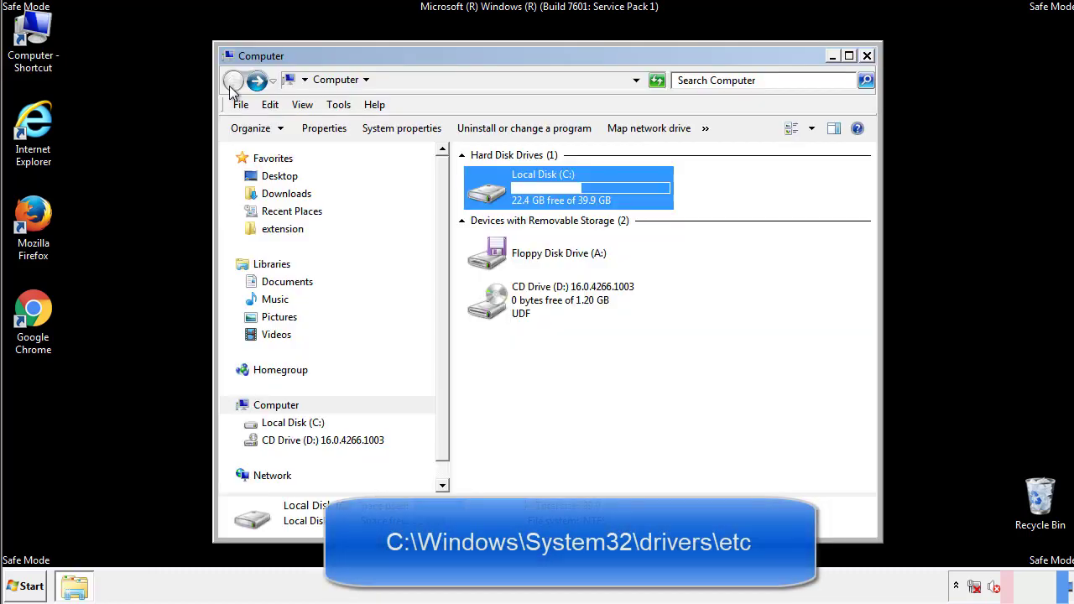
double_click(485, 192)
click(489, 309)
double_click(491, 308)
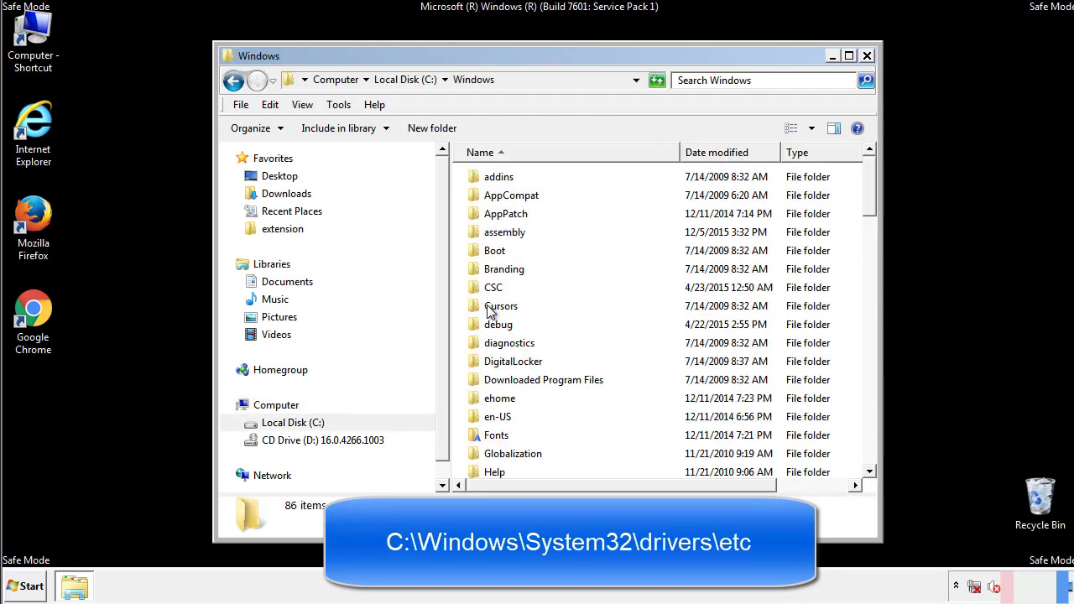
scroll(494, 378, down, 2)
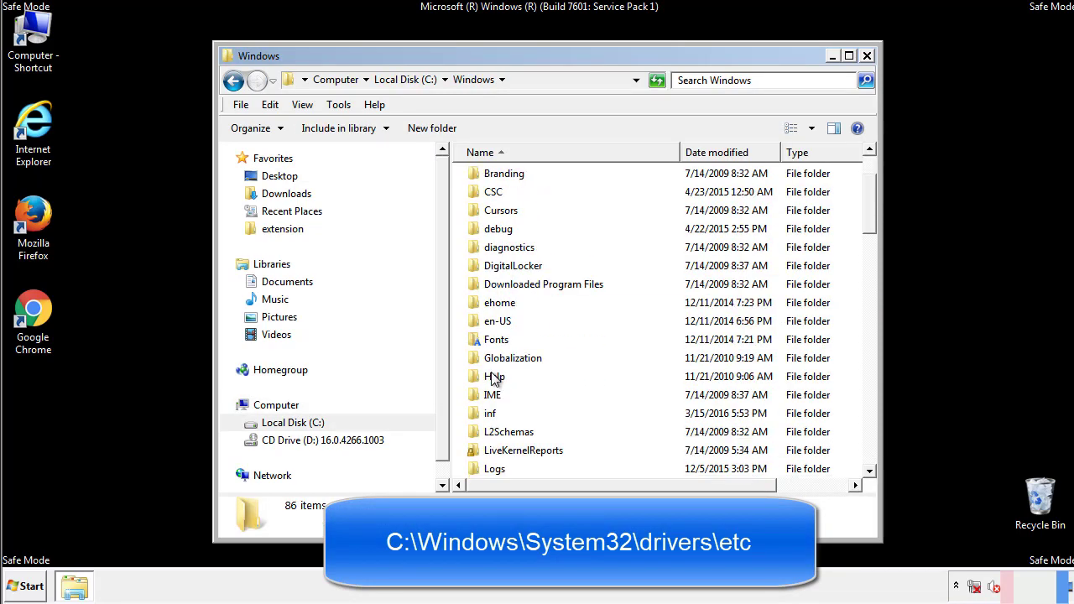
scroll(494, 380, down, 7)
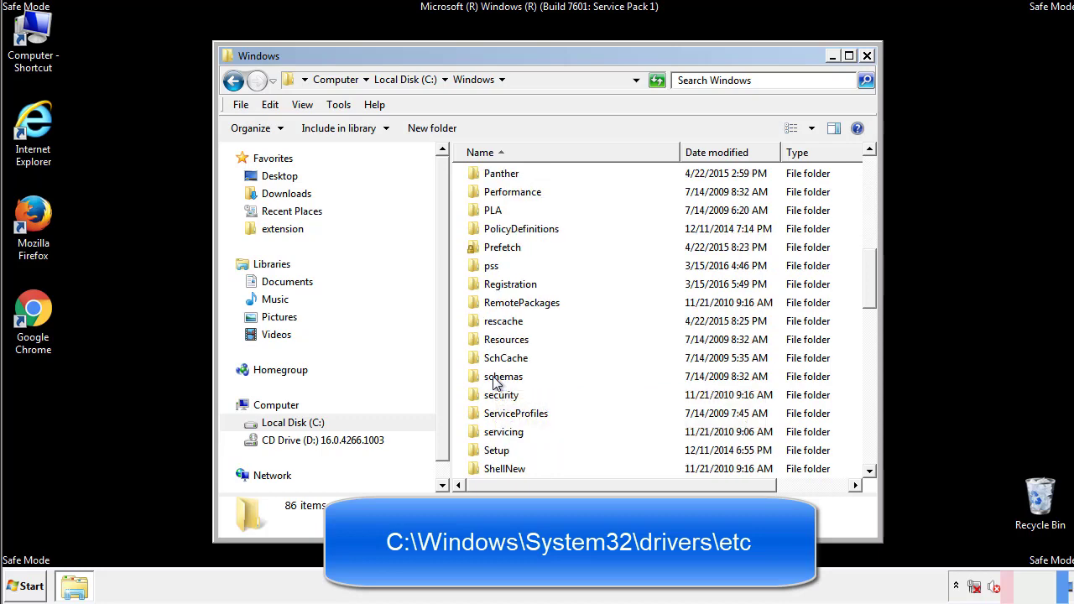
scroll(495, 379, down, 2)
double_click(508, 434)
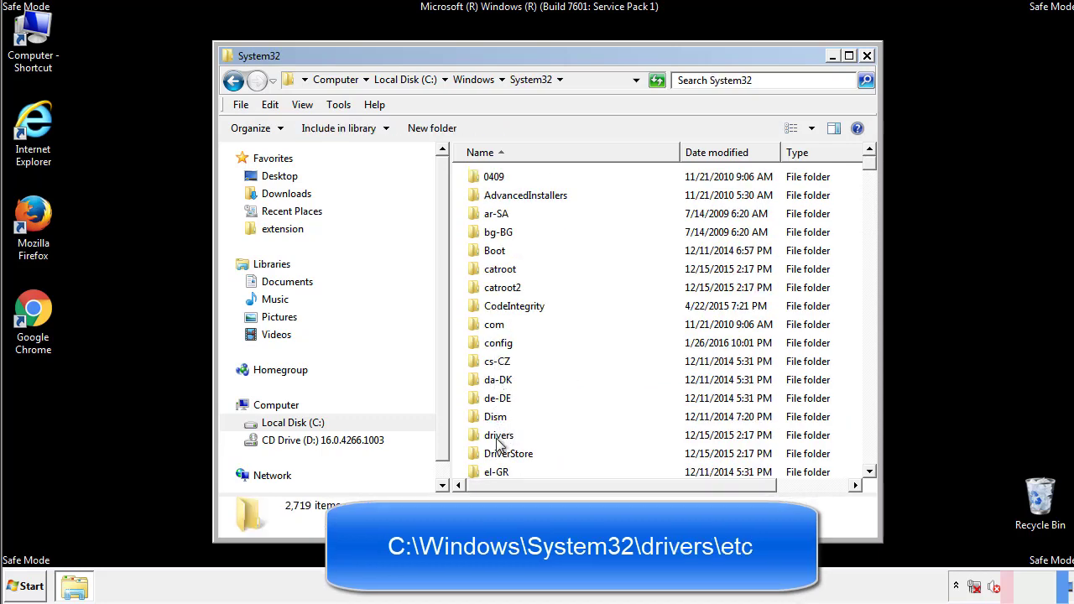
double_click(498, 435)
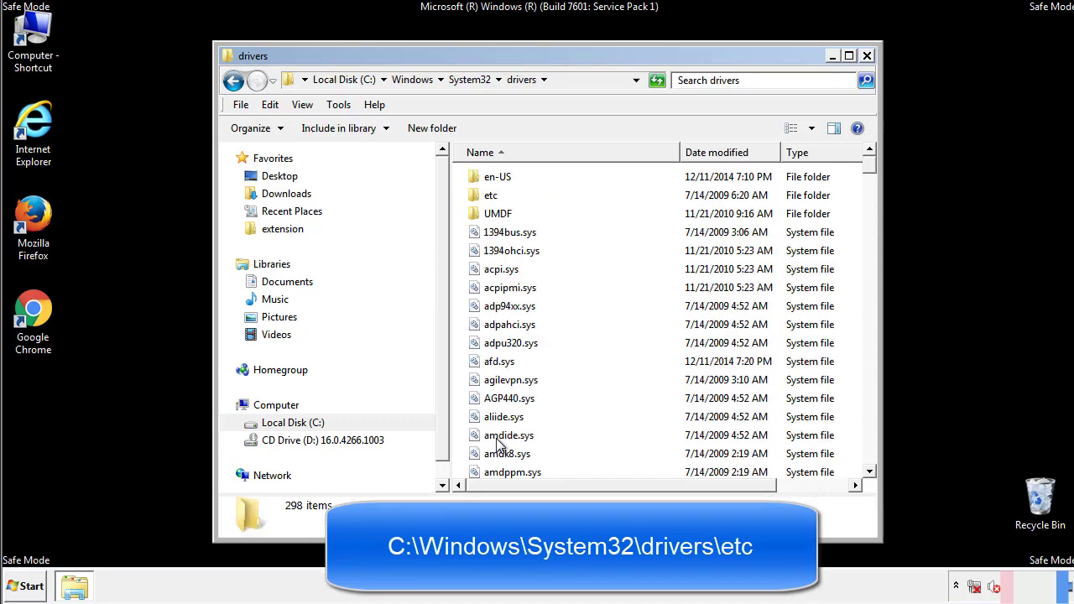
double_click(480, 203)
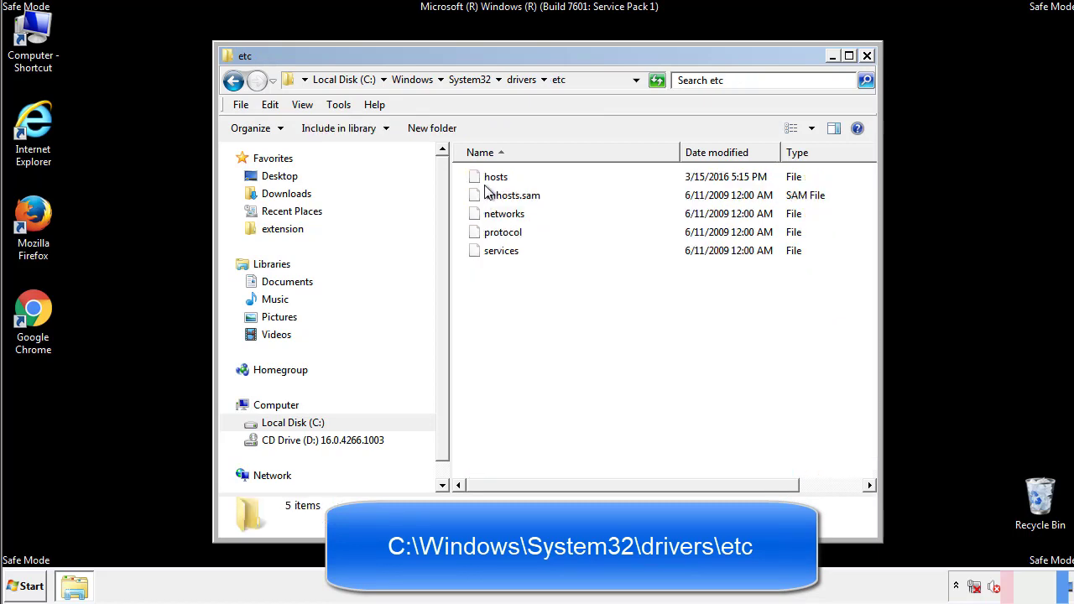
Step: Open the hosts file in Notepad and bring its window fully into view
double_click(486, 179)
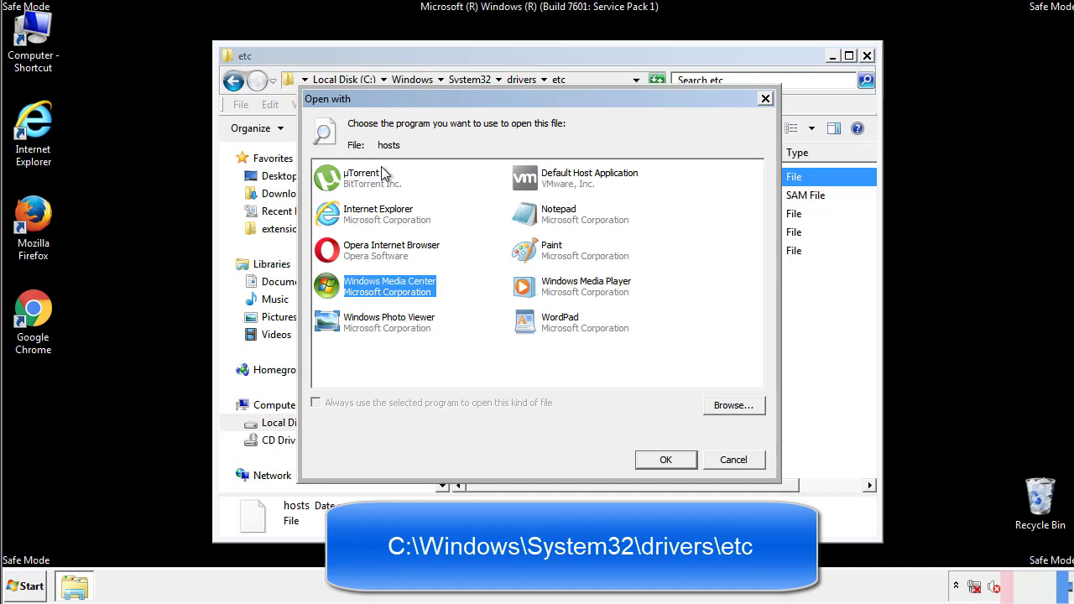
click(544, 220)
click(666, 460)
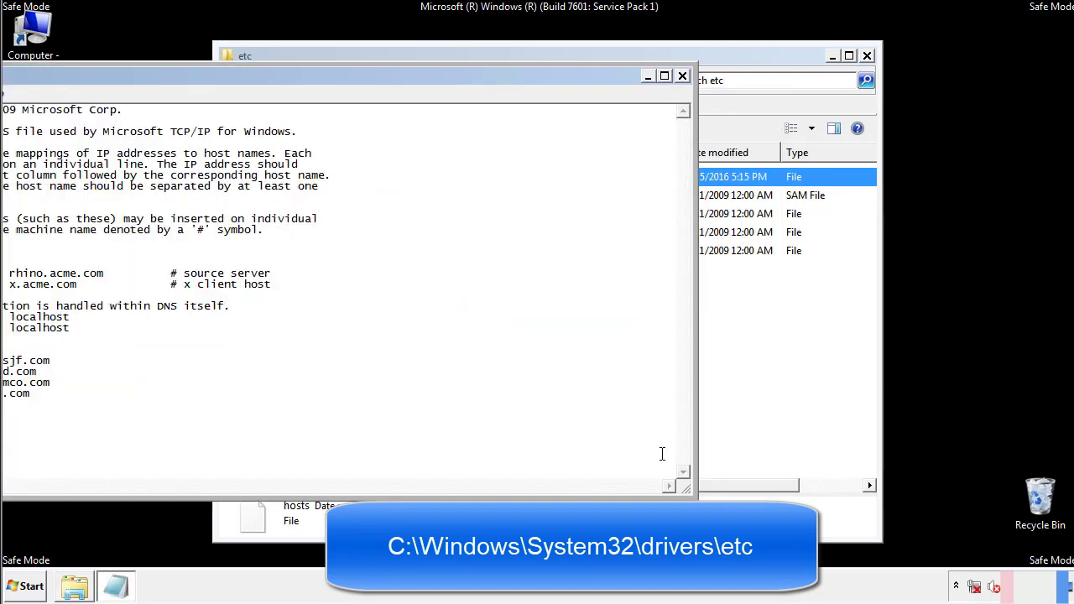
drag(443, 83, 686, 99)
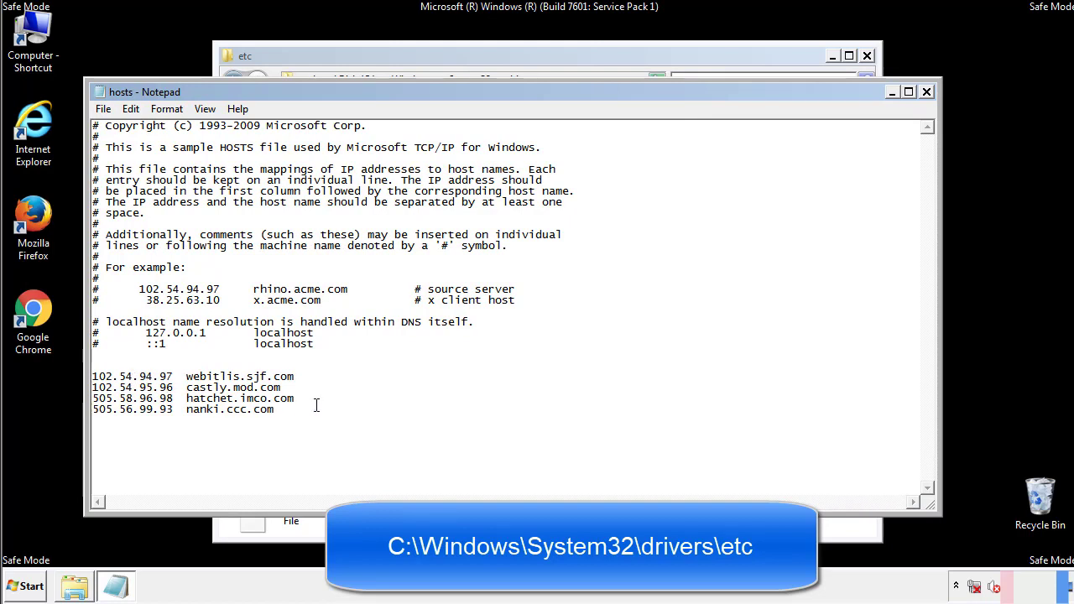
Step: Delete the four IP address entries below the localhost lines in the hosts file, and close the file and its folder
drag(300, 411, 92, 376)
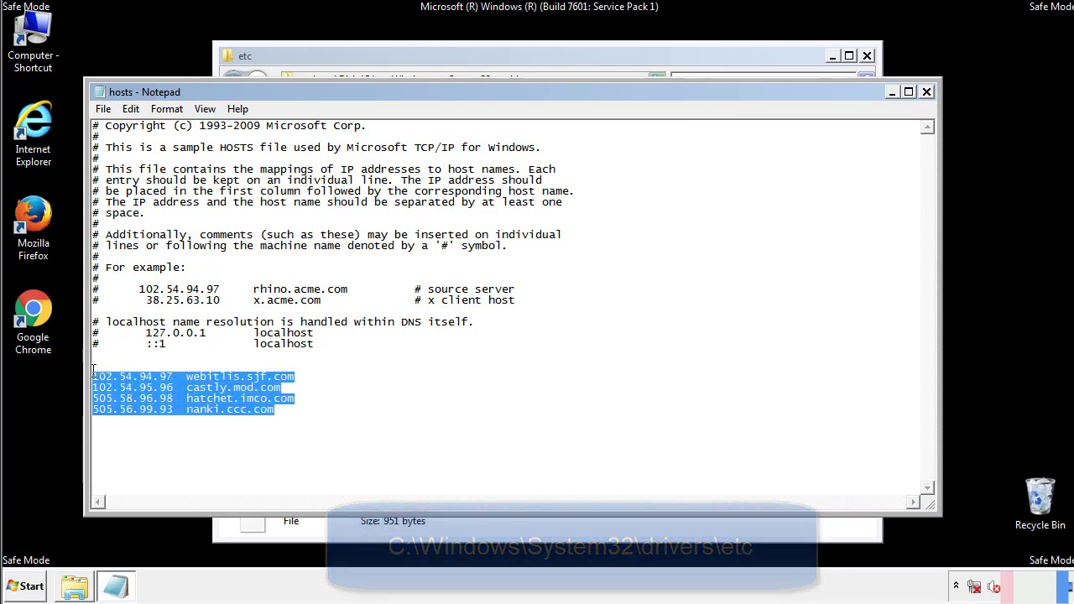
key(Delete)
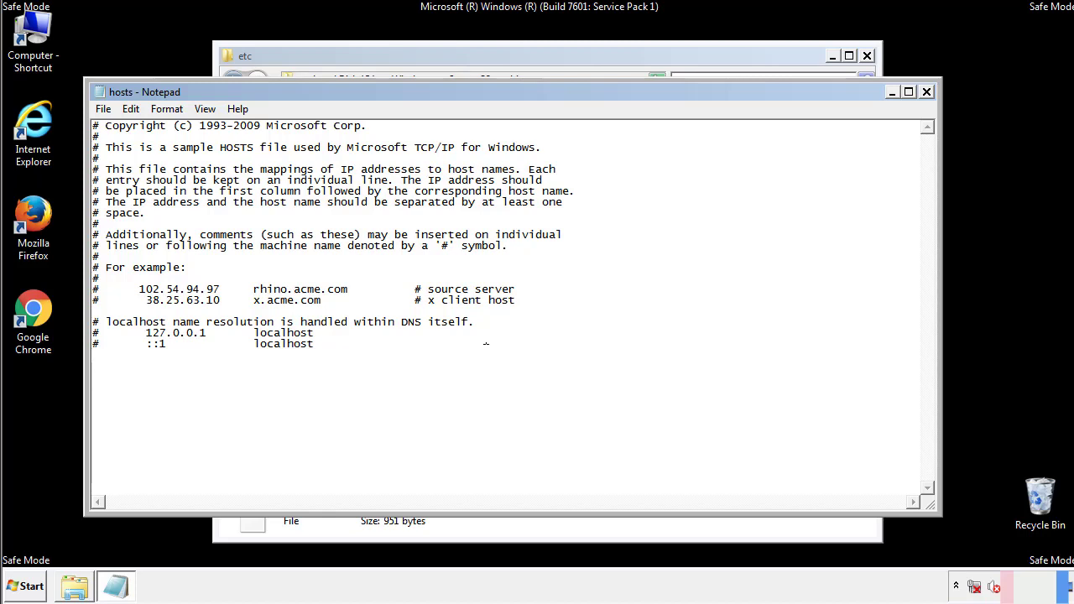
click(927, 94)
click(473, 308)
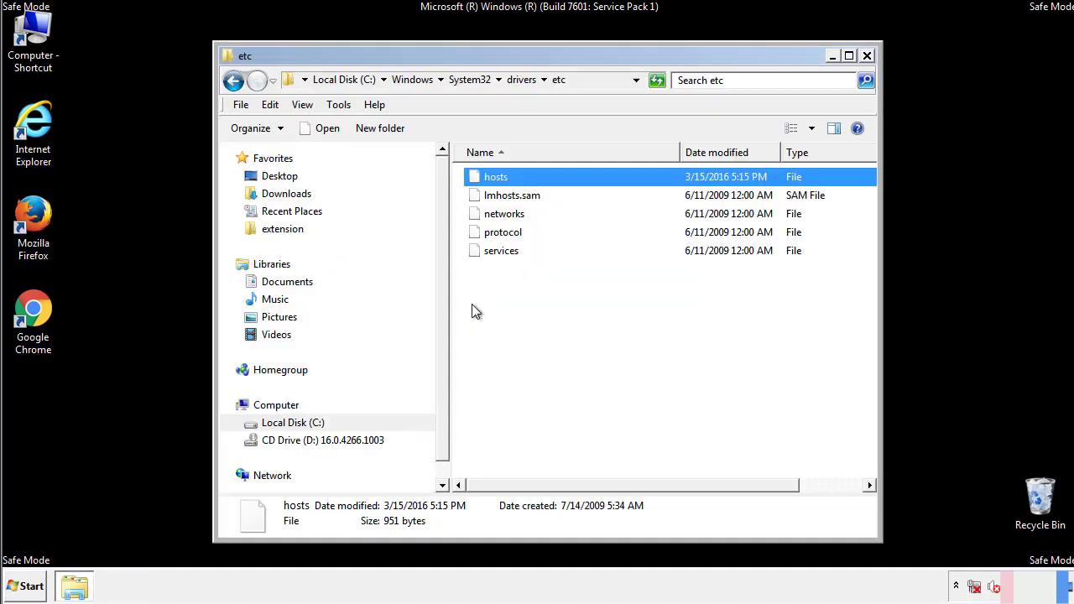
click(867, 56)
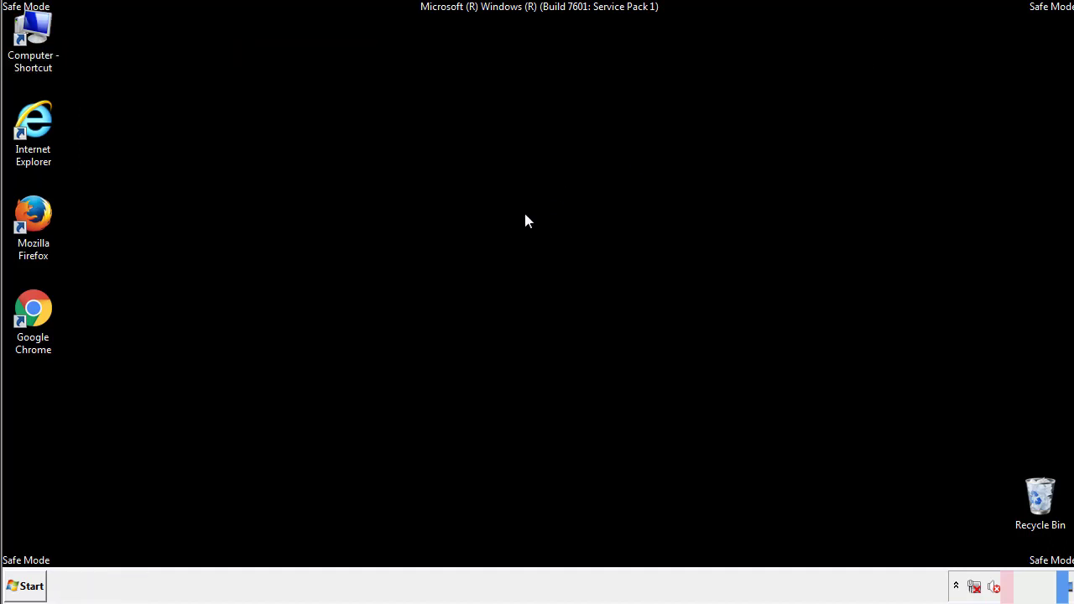
Step: Open the current user's Startup programs folder
click(27, 587)
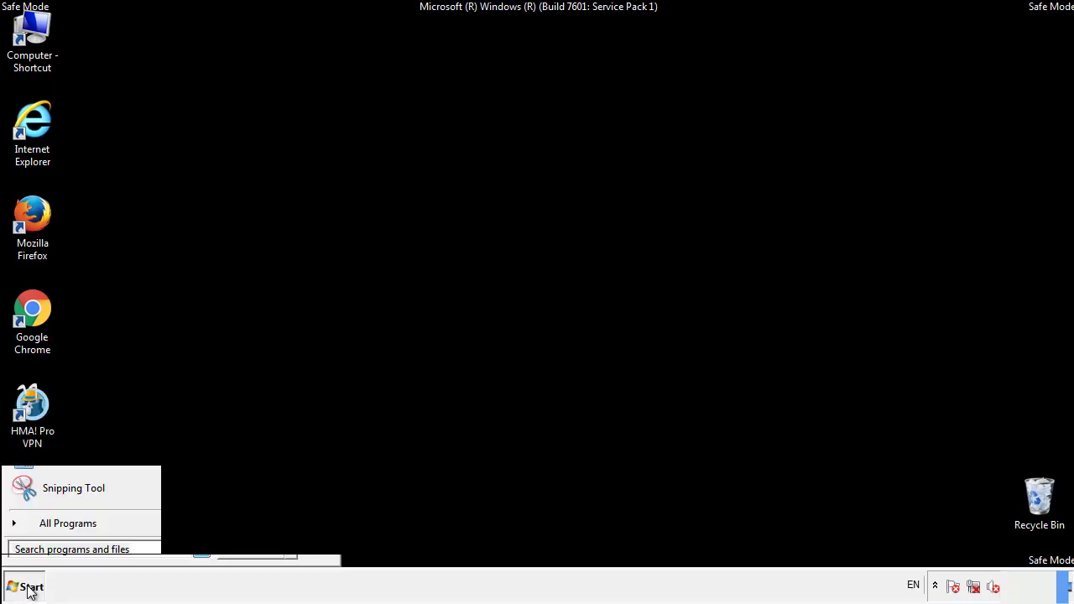
click(48, 529)
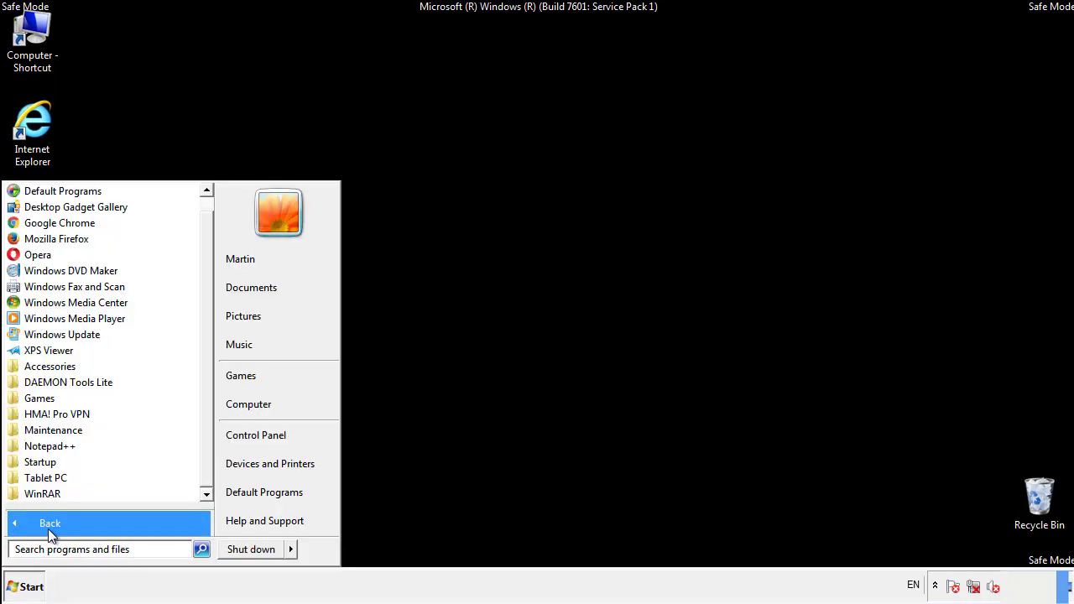
right_click(42, 460)
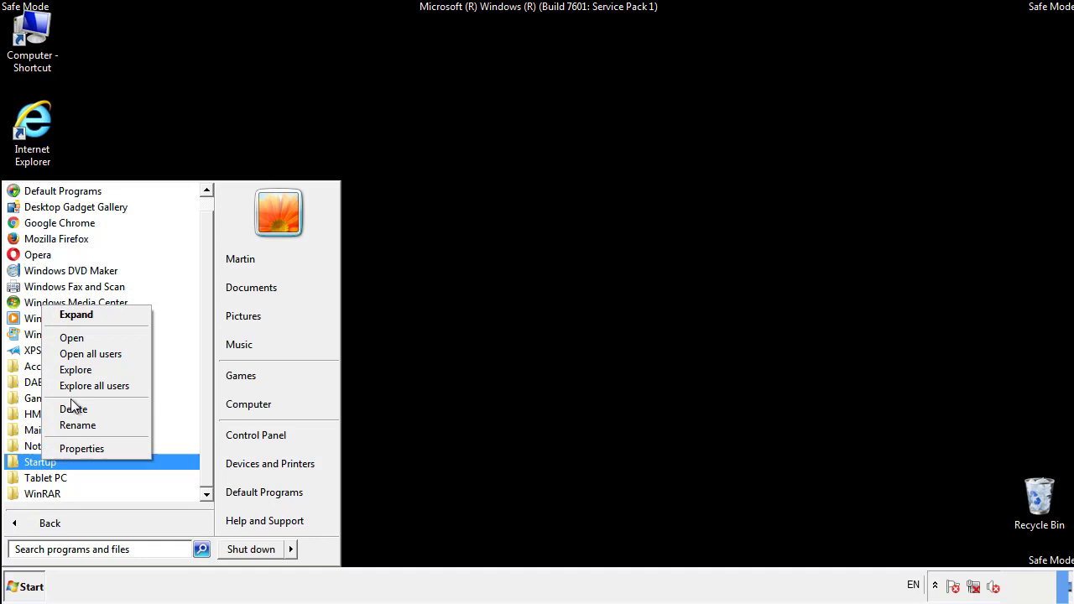
click(82, 337)
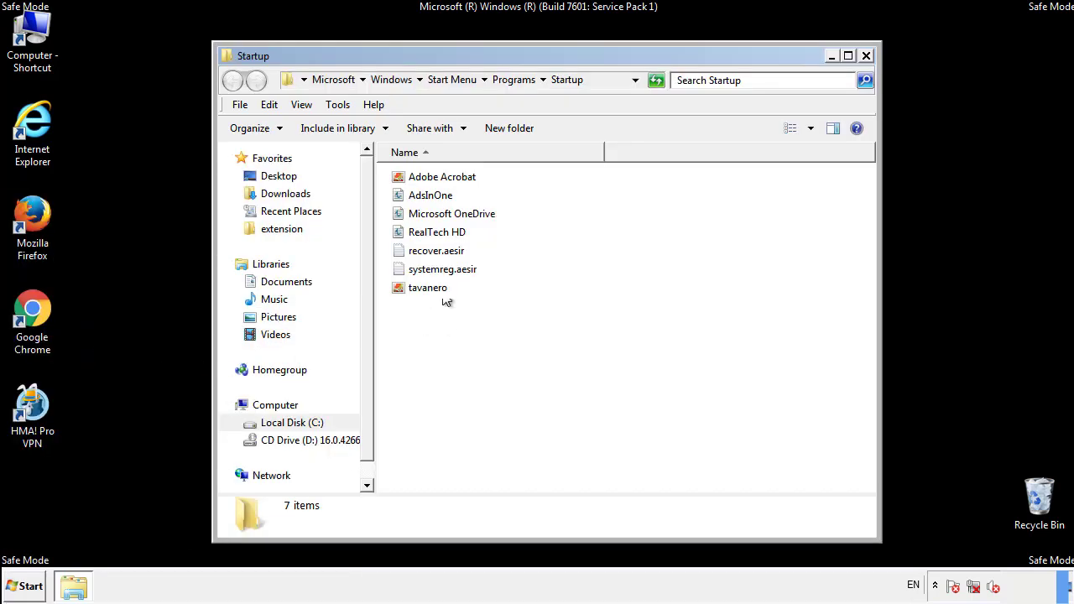
Step: Delete AdsInOne, recover.aesir, systemreg.aesir and tavanero from the Startup folder, and close the folder
click(440, 197)
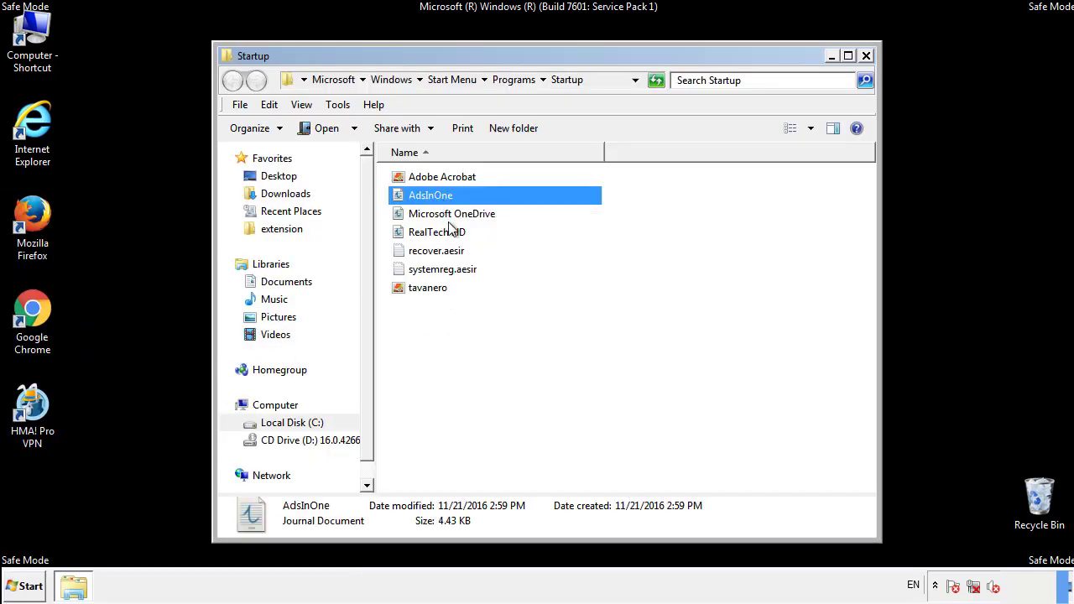
ctrl+click(436, 251)
ctrl+click(443, 269)
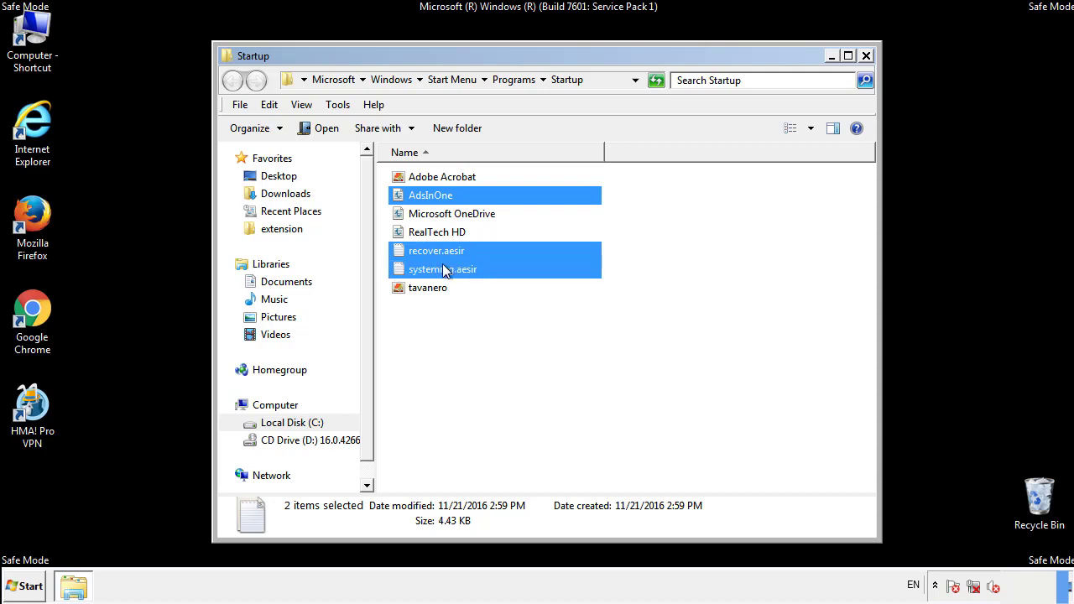
ctrl+click(429, 287)
right_click(425, 288)
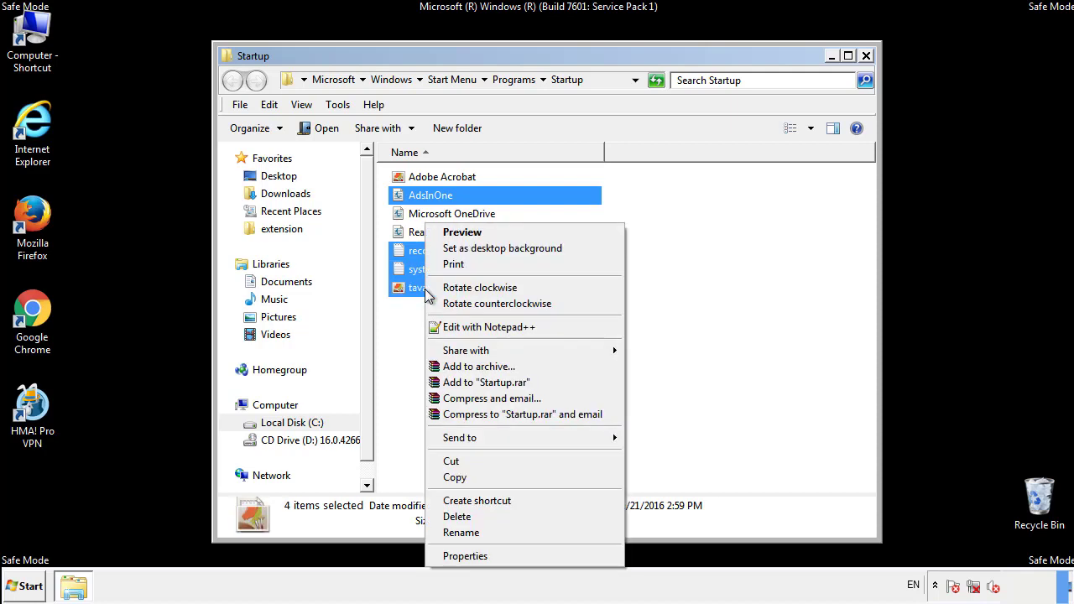
click(453, 516)
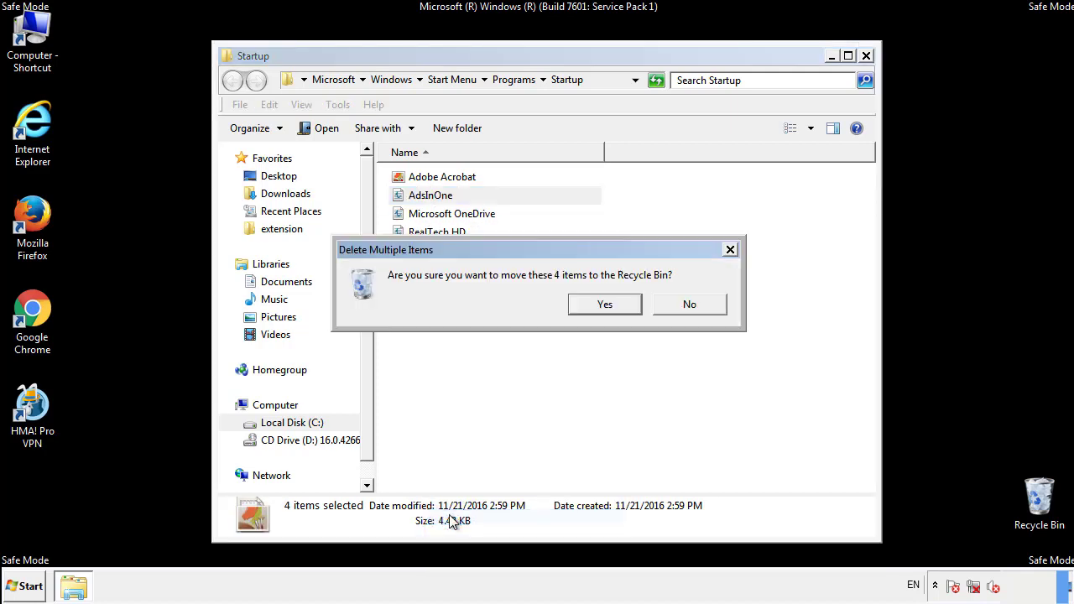
click(605, 305)
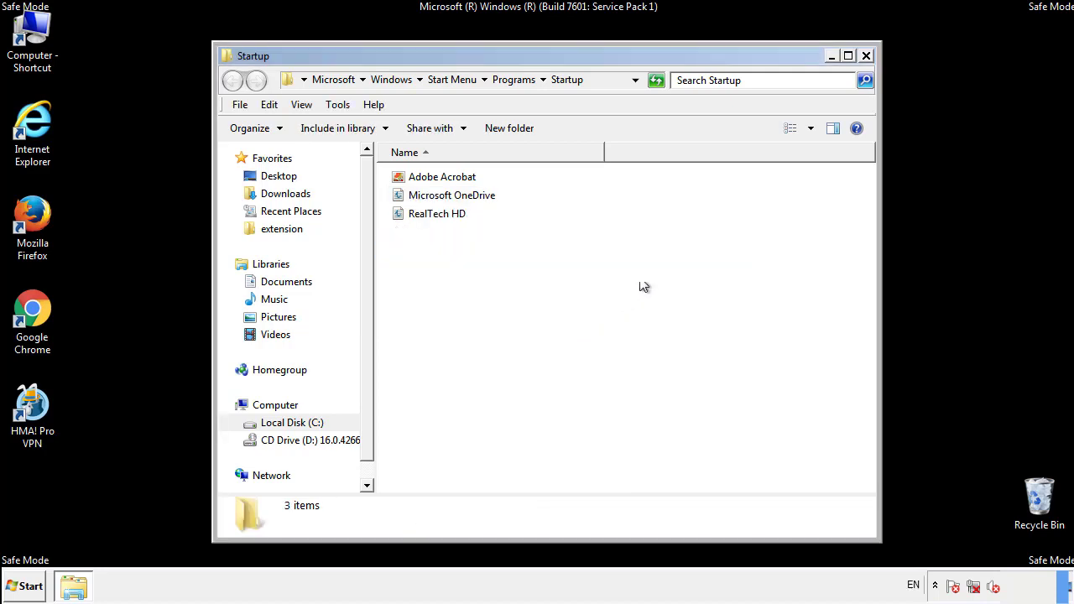
click(869, 62)
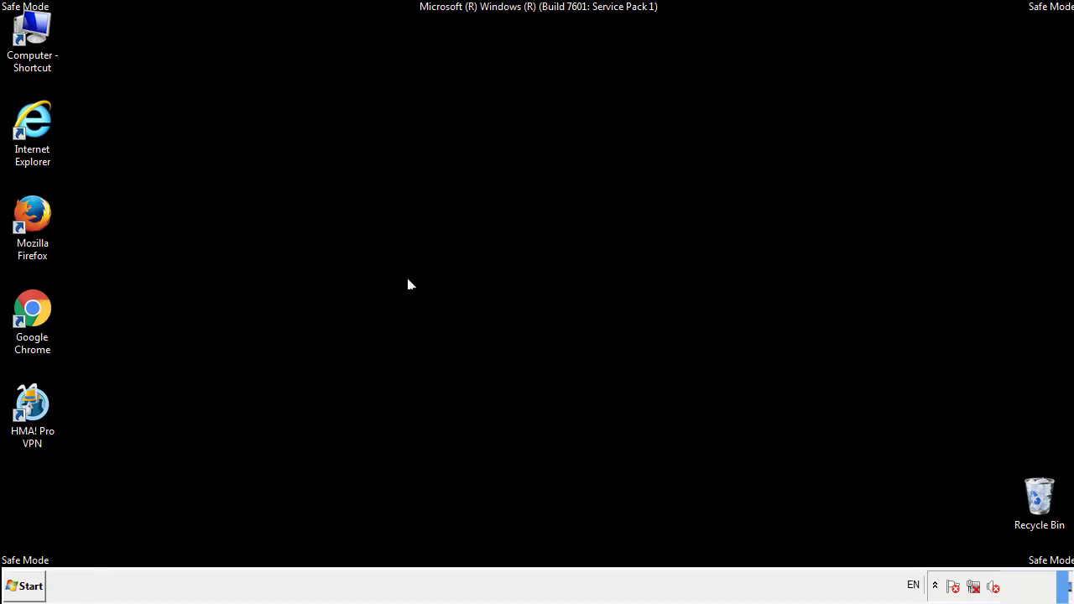
Step: Launch the Registry Editor by running regedit
click(26, 587)
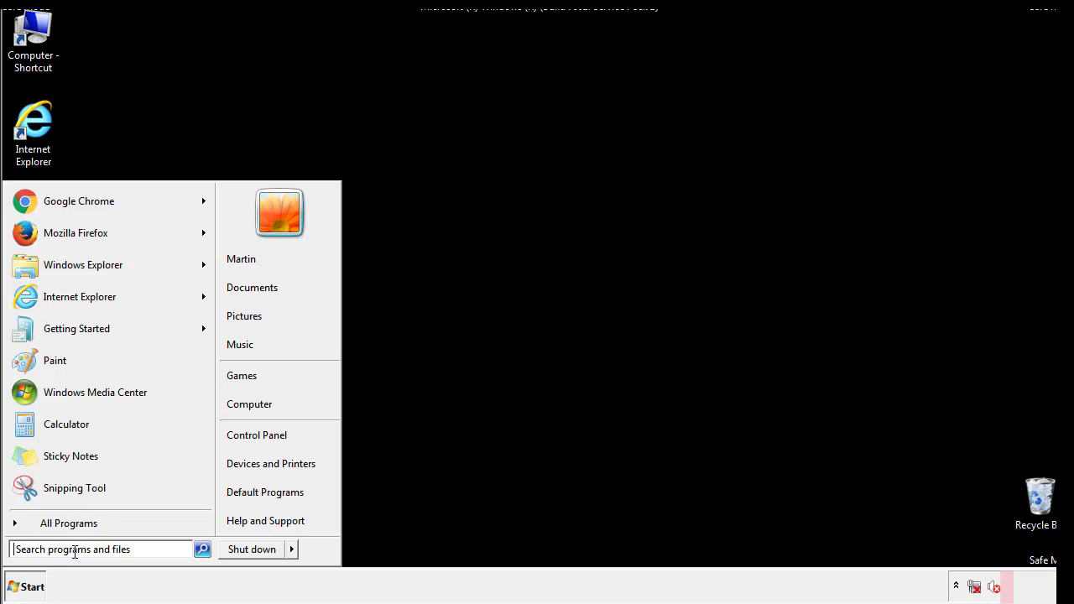
text(reged)
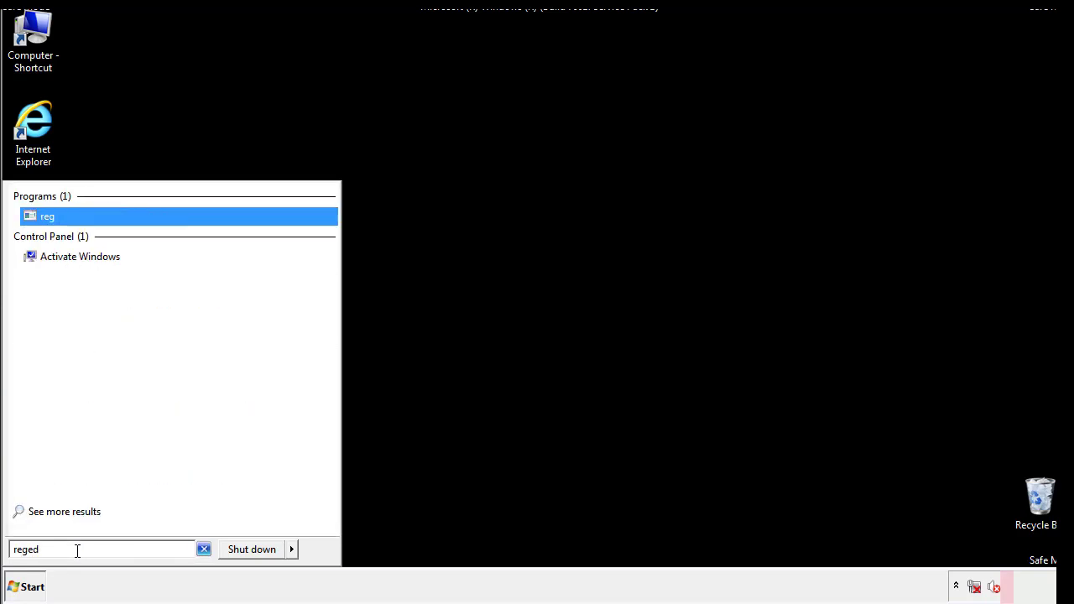
text(it)
key(Return)
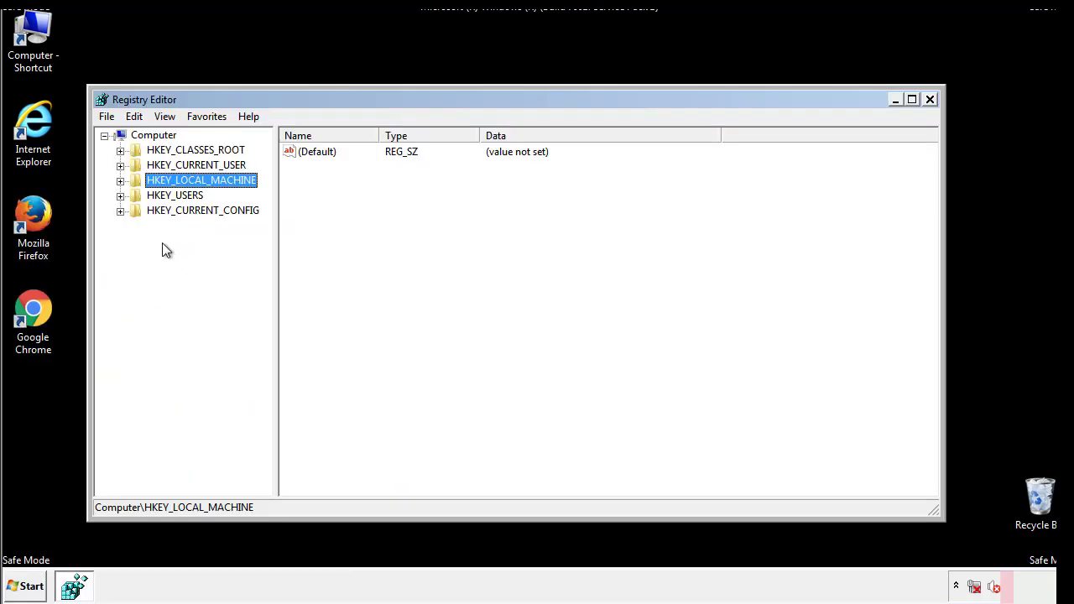
Step: Open the registry key HKEY_LOCAL_MACHINE\SOFTWARE\Microsoft\Windows\CurrentVersion\Run
click(120, 181)
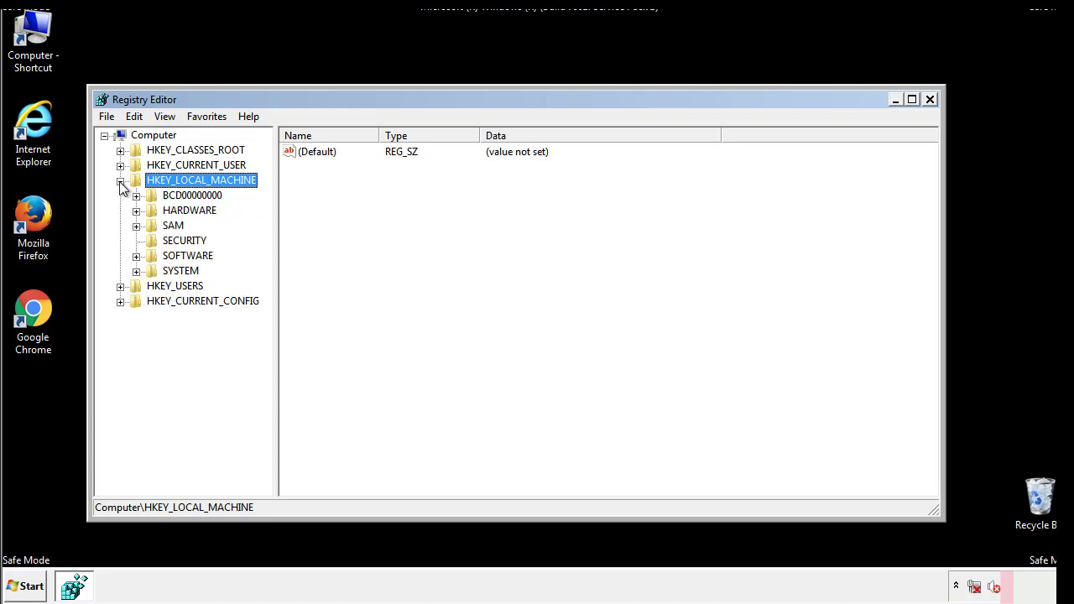
click(136, 256)
drag(264, 247, 266, 277)
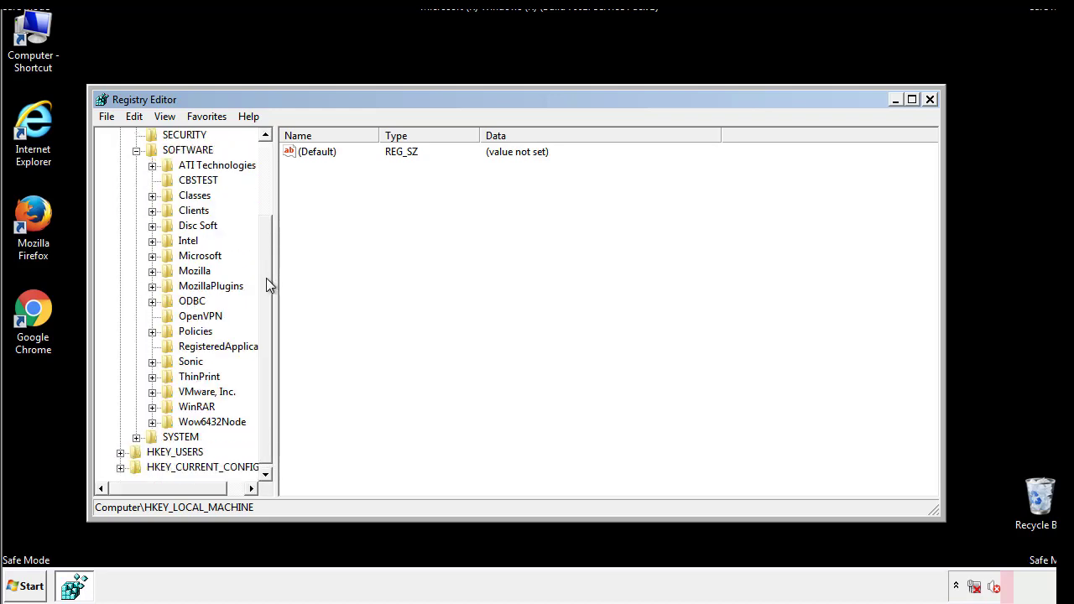
click(152, 256)
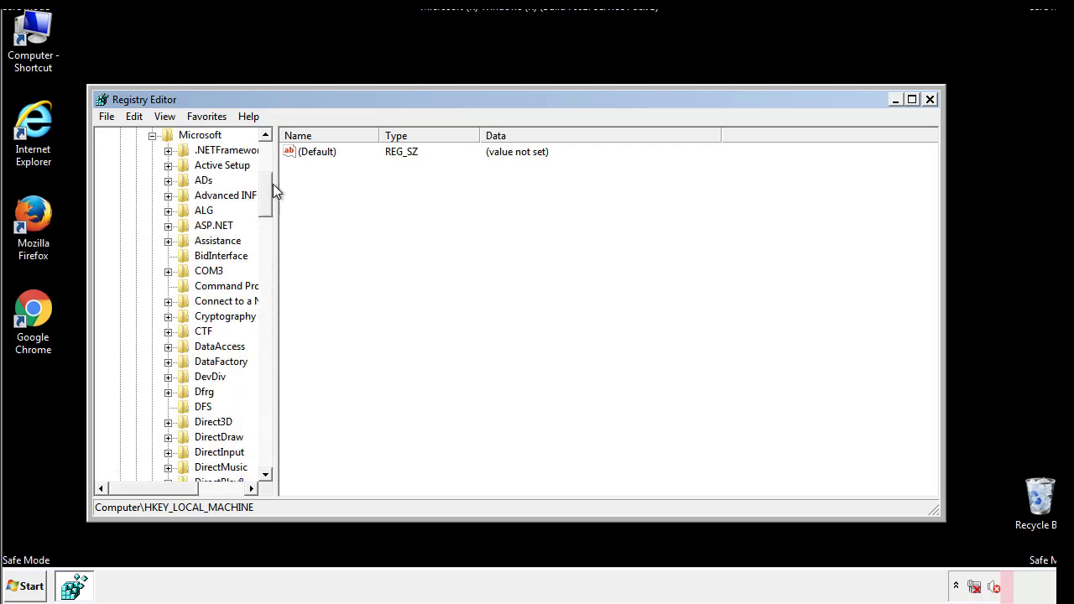
mouse_move(265, 207)
mouse_down()
mouse_move(267, 449)
mouse_move(267, 435)
mouse_up()
click(169, 256)
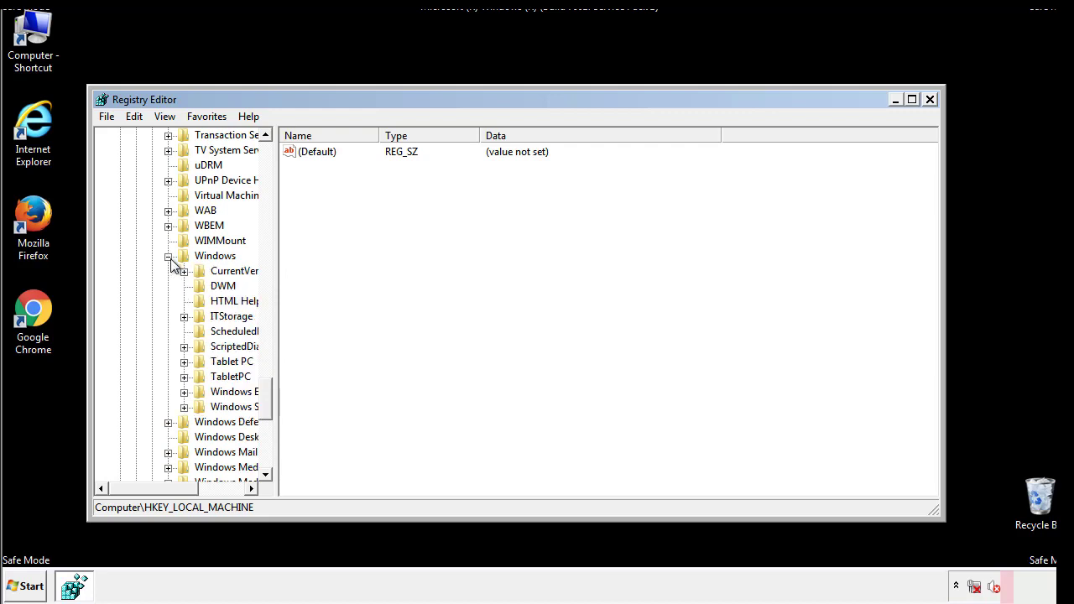
drag(149, 488, 171, 493)
click(138, 271)
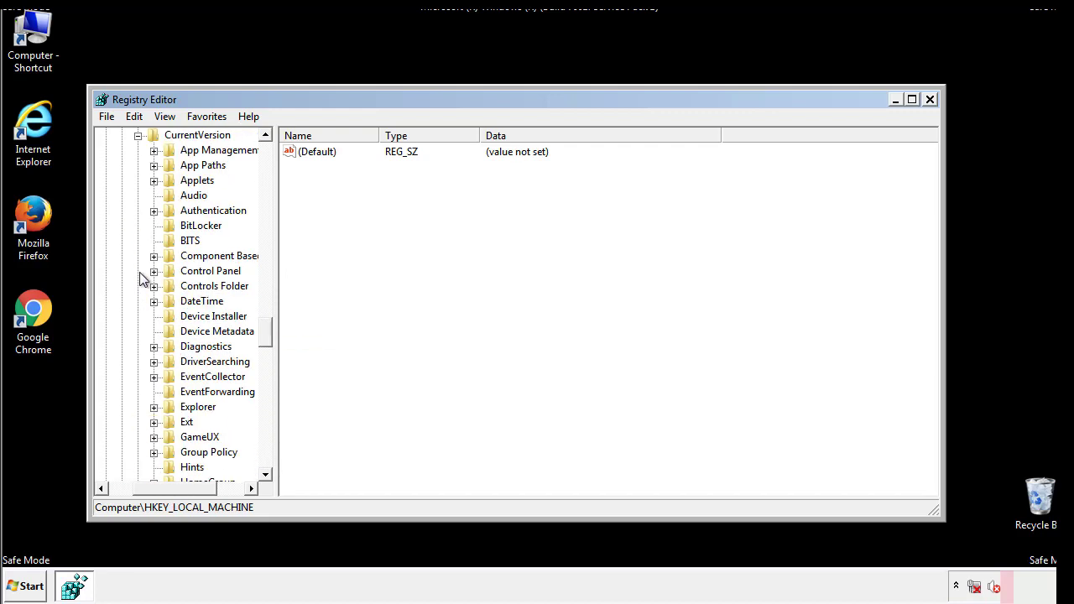
drag(266, 334, 265, 384)
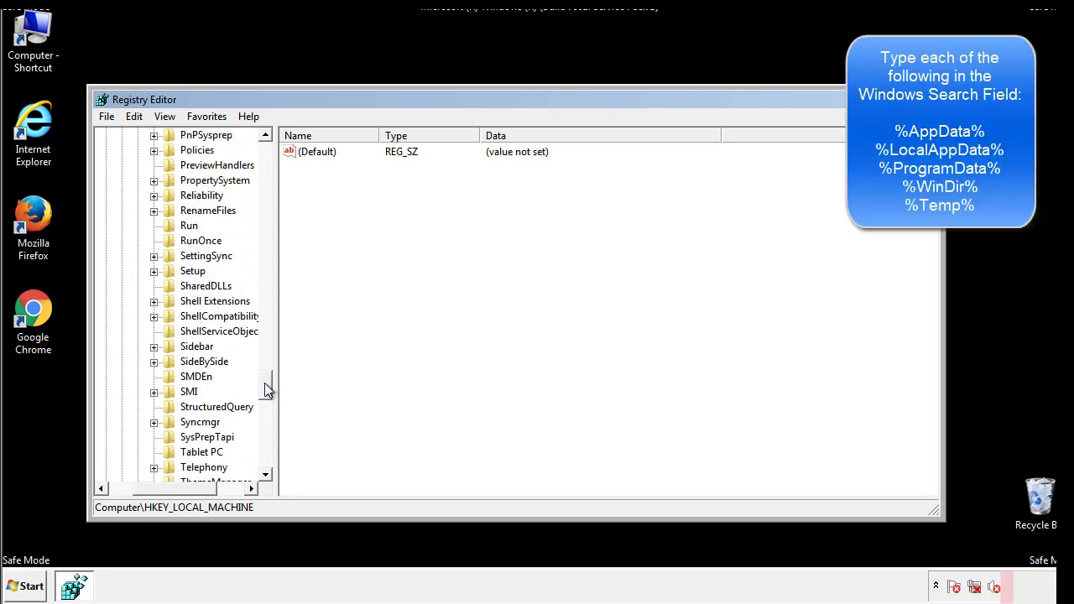
click(178, 228)
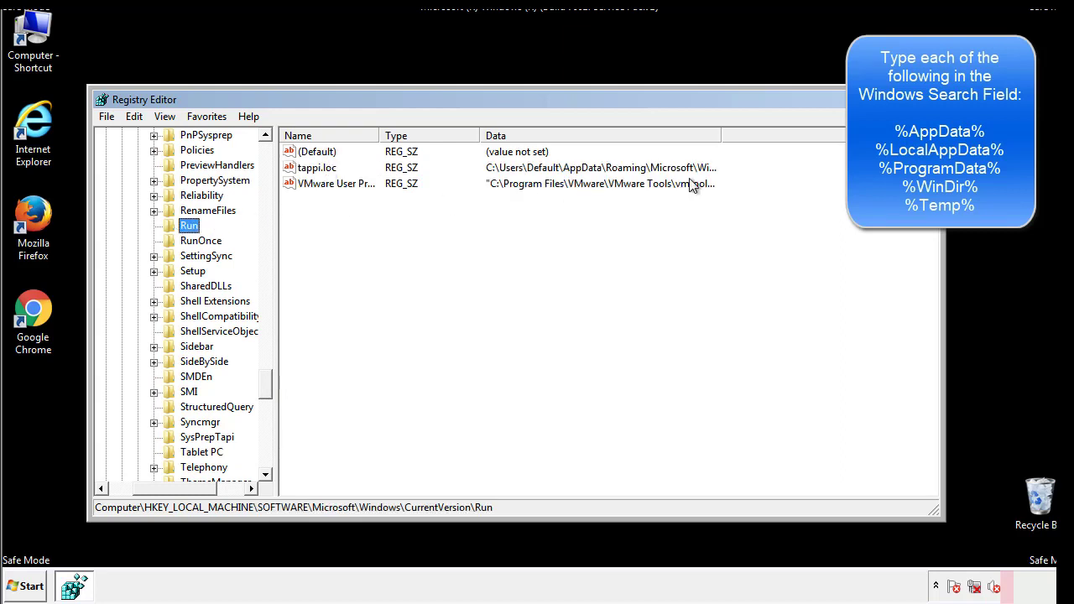
Step: Delete the tappi.loc value from the HKEY_LOCAL_MACHINE Run key
click(318, 172)
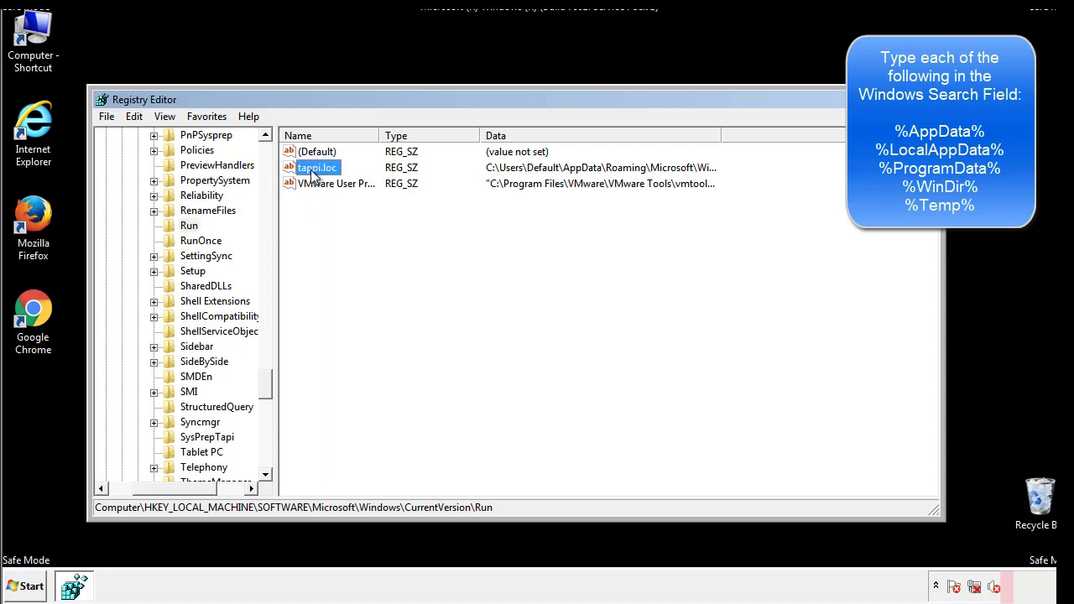
right_click(312, 171)
click(335, 218)
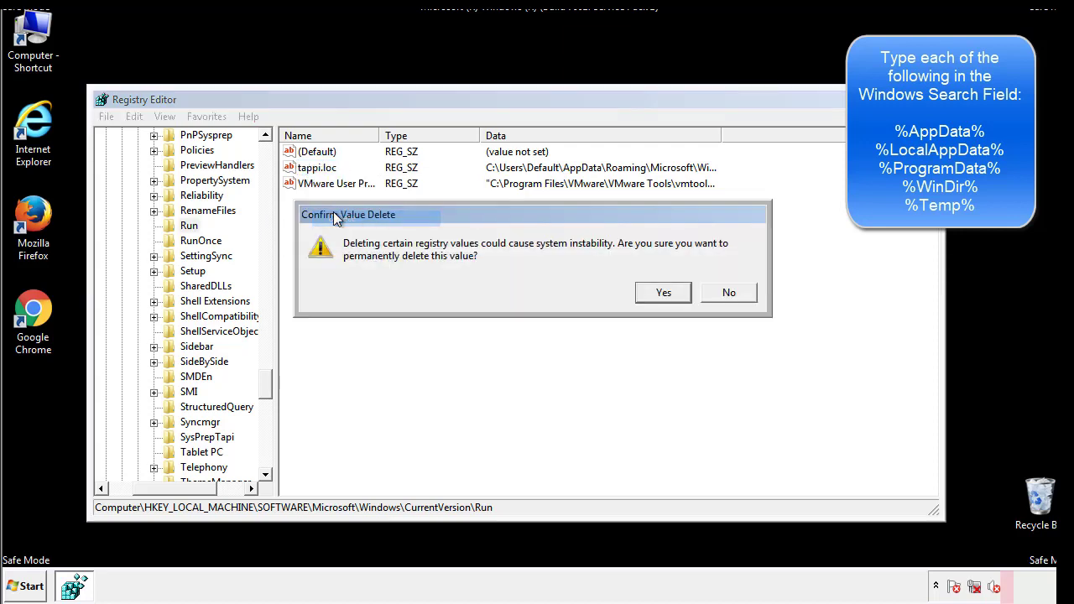
click(653, 298)
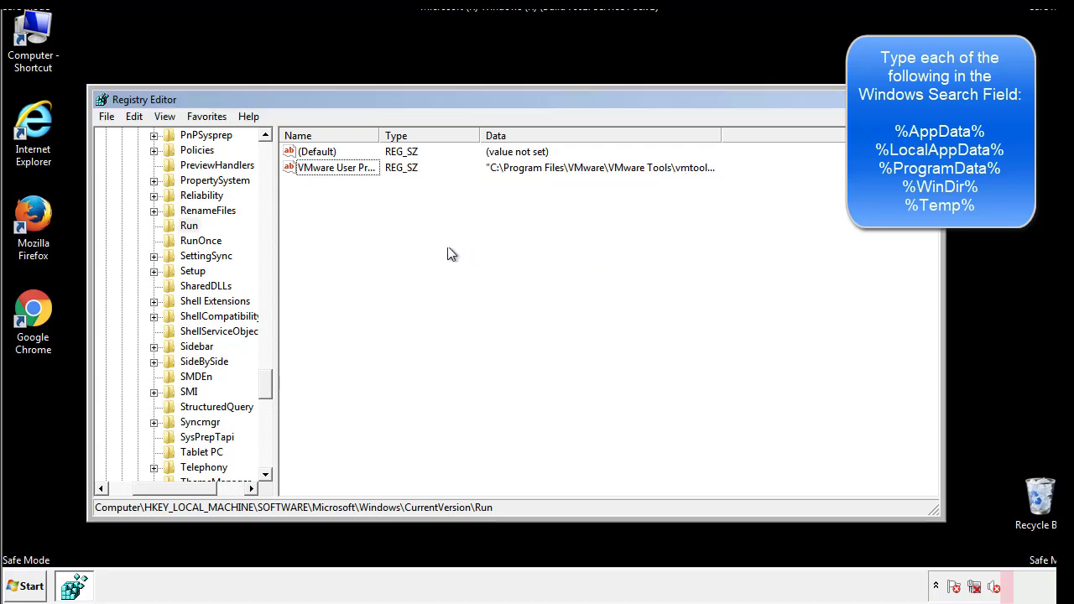
Step: Collapse the HKEY_LOCAL_MACHINE branch of the registry tree
drag(266, 384, 264, 460)
drag(206, 480, 131, 499)
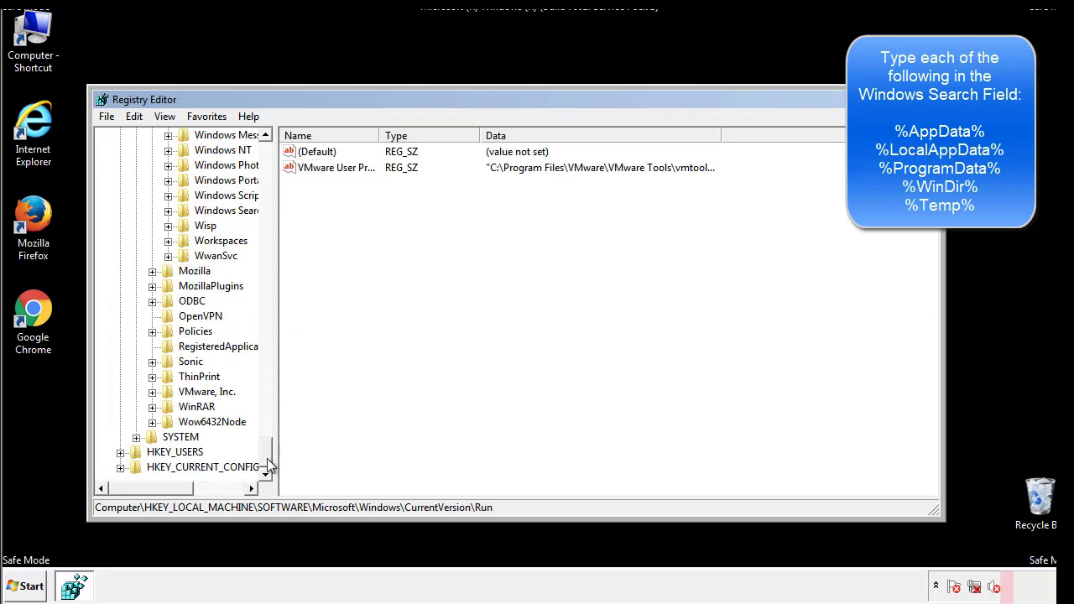
drag(269, 466, 277, 165)
click(121, 179)
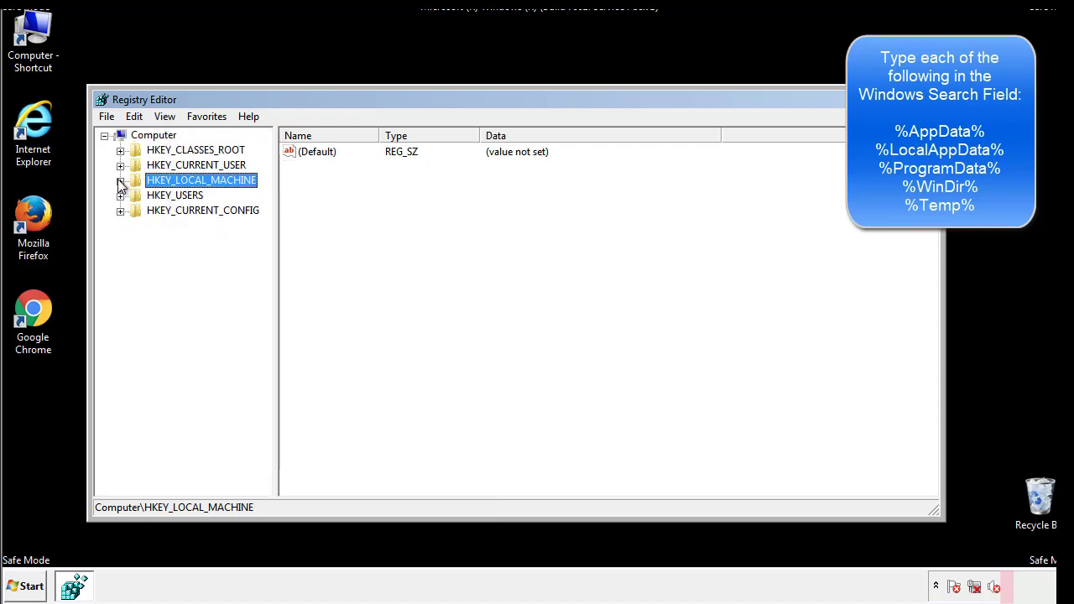
Step: Open HKEY_CURRENT_USER\Software\Microsoft\Windows\CurrentVersion\Run and examine its startup values for suspicious entries
click(121, 165)
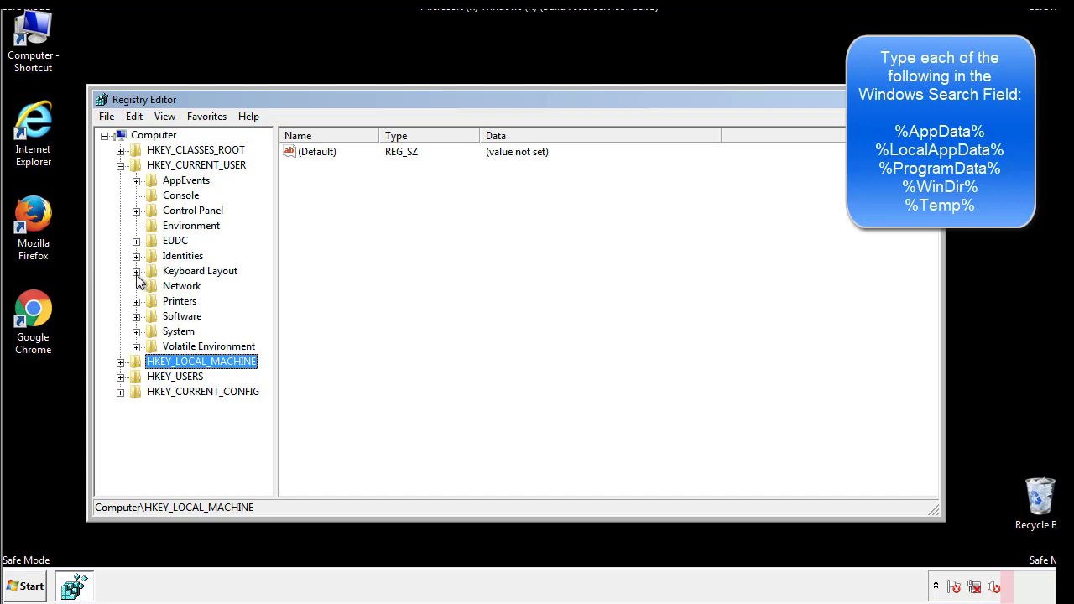
click(136, 317)
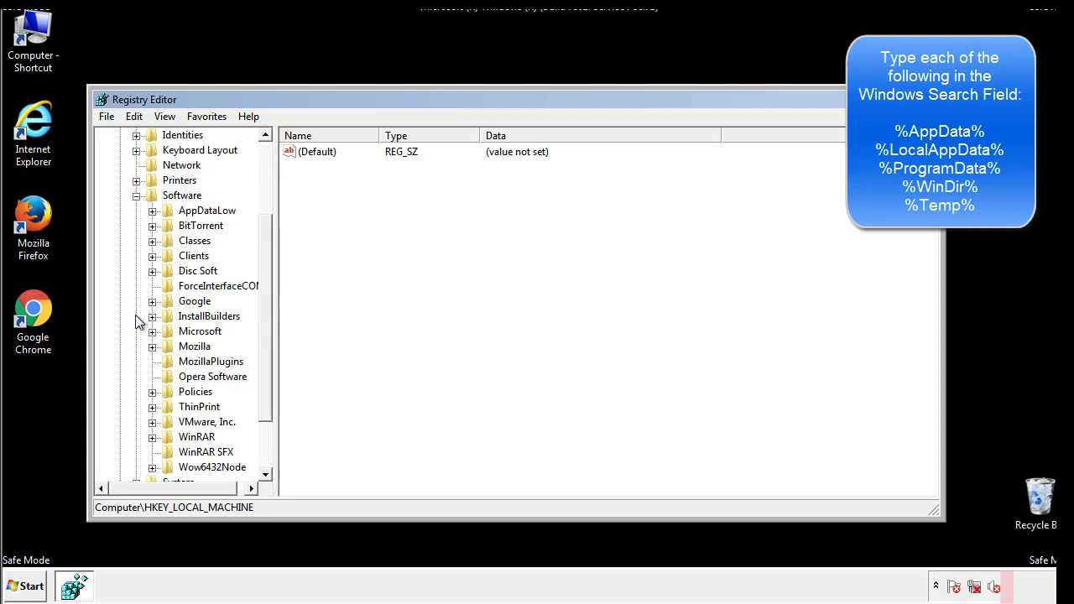
drag(263, 305, 263, 320)
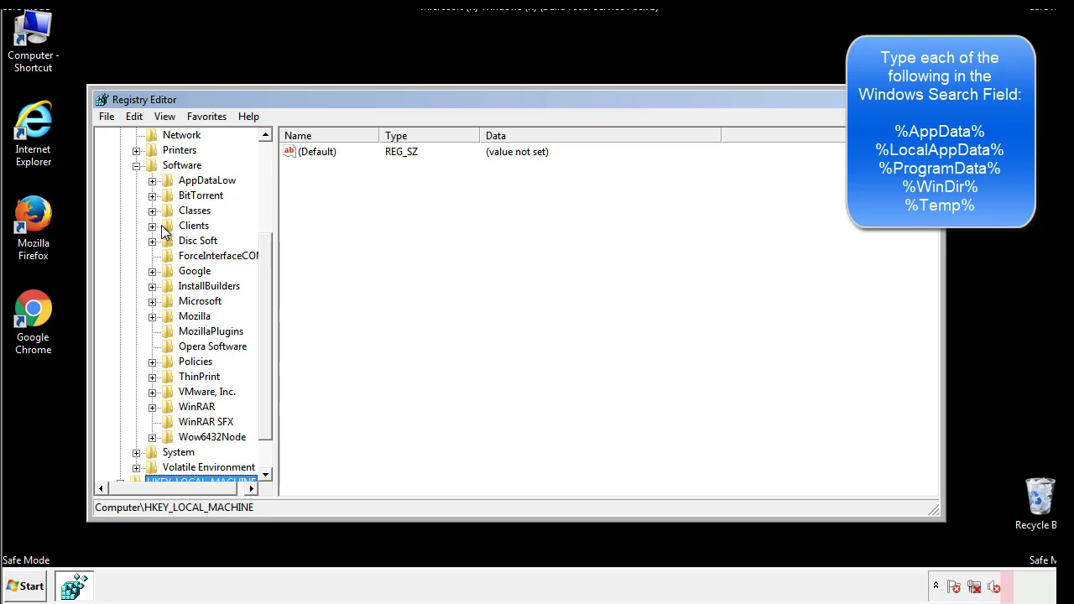
click(152, 303)
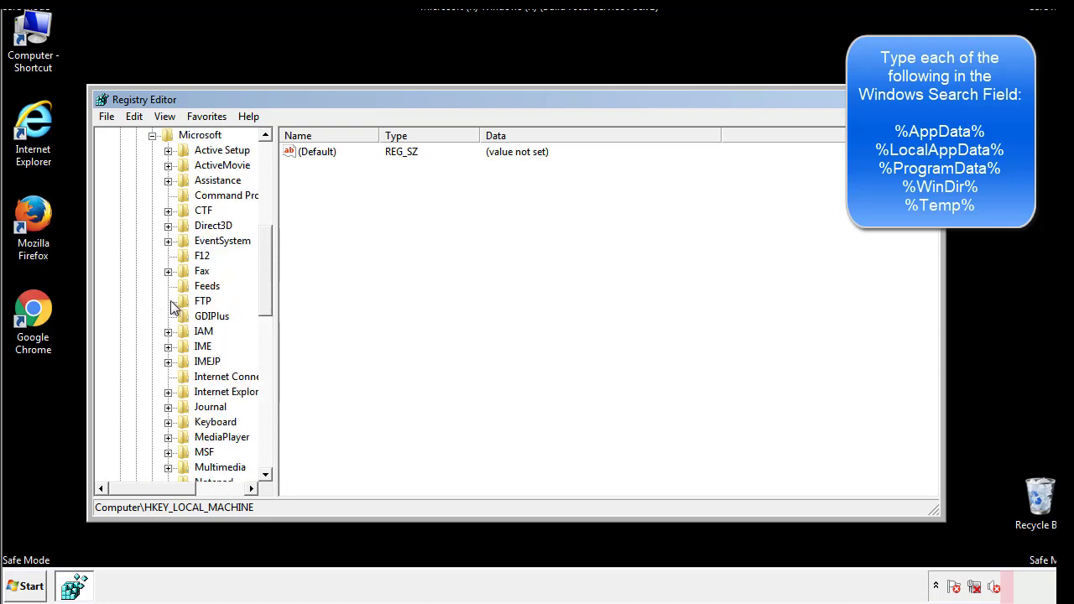
drag(264, 245, 265, 357)
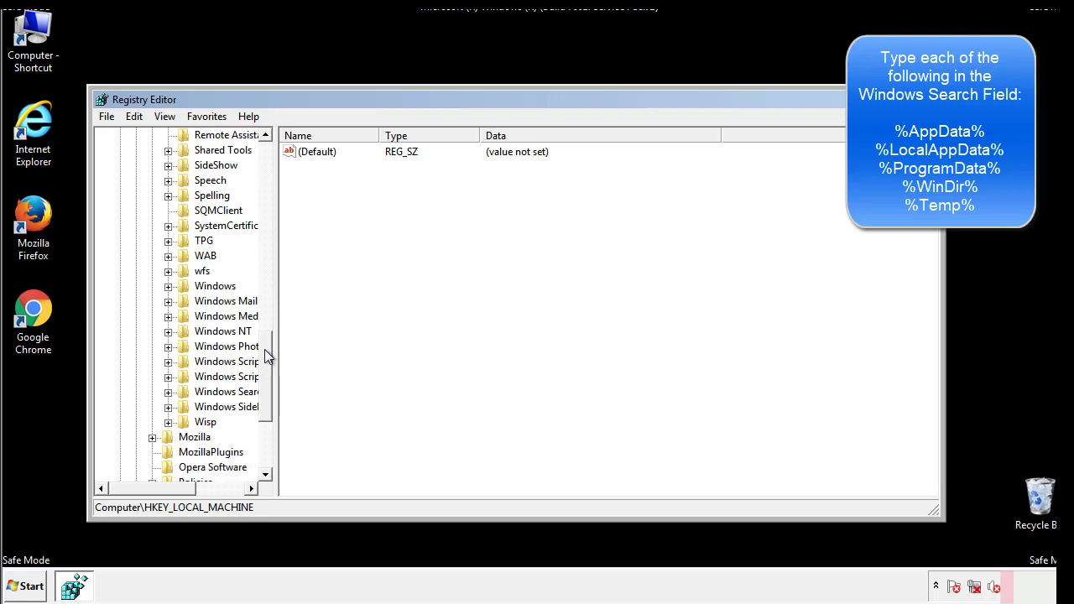
click(168, 287)
click(184, 302)
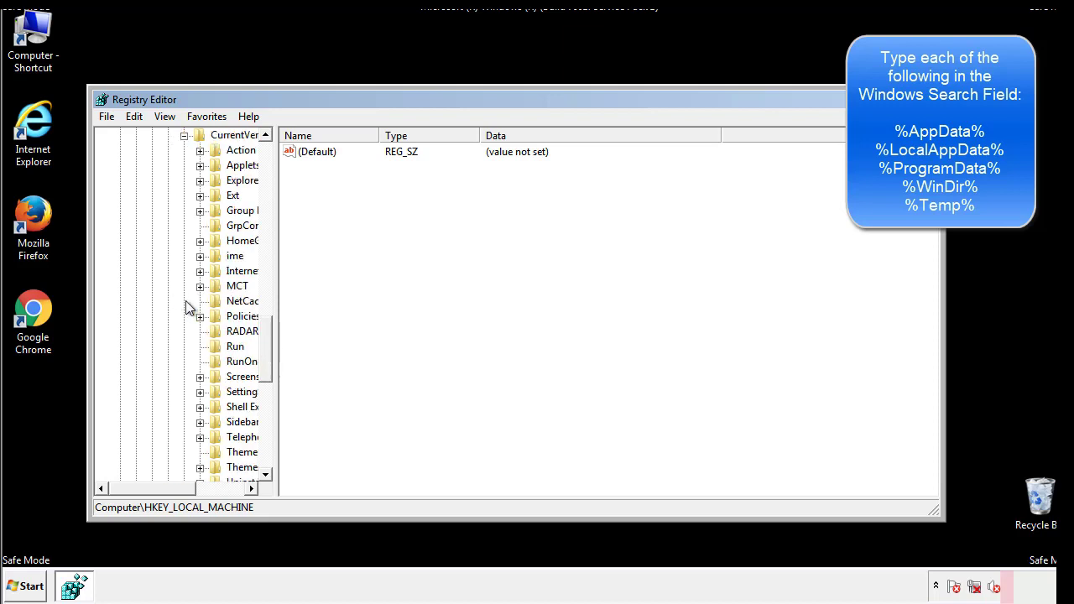
drag(163, 493, 189, 489)
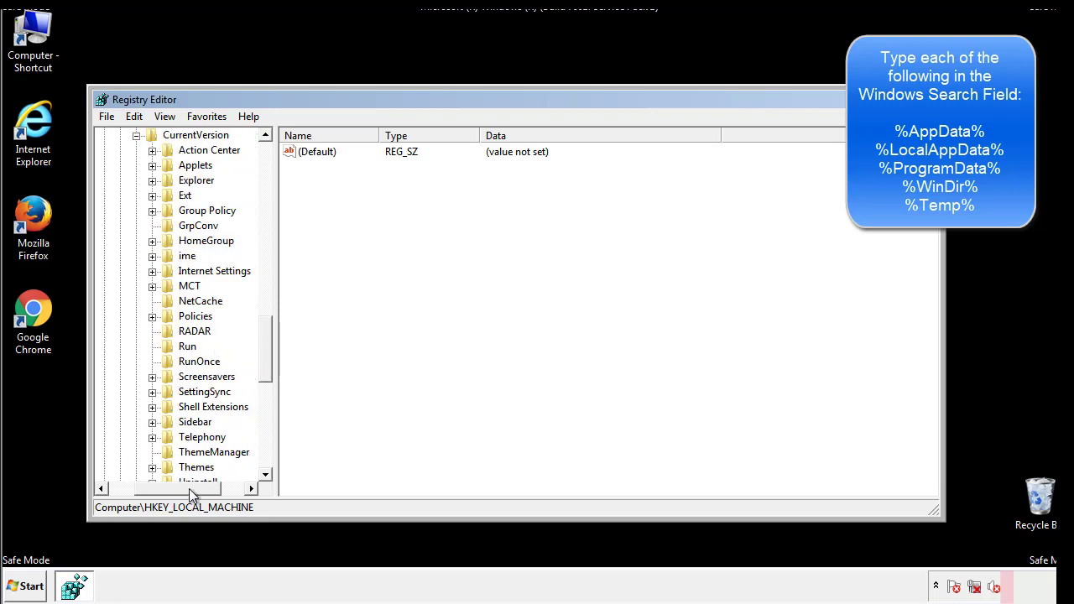
click(183, 341)
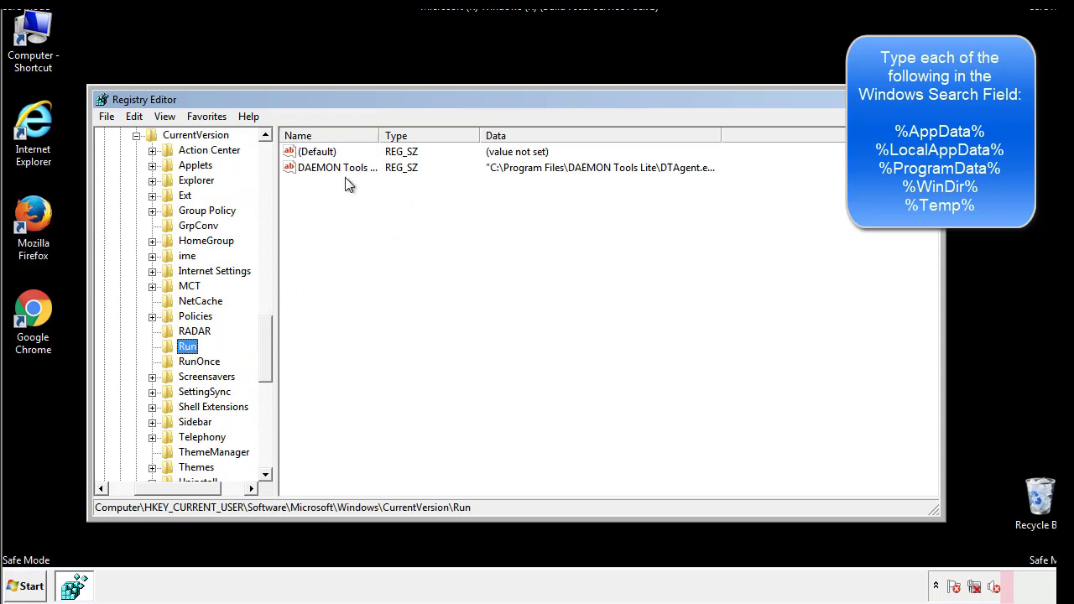
click(457, 194)
Step: Collapse the Windows key under HKEY_CURRENT_USER\Software\Microsoft and return to the start of the registry tree
drag(178, 486, 157, 488)
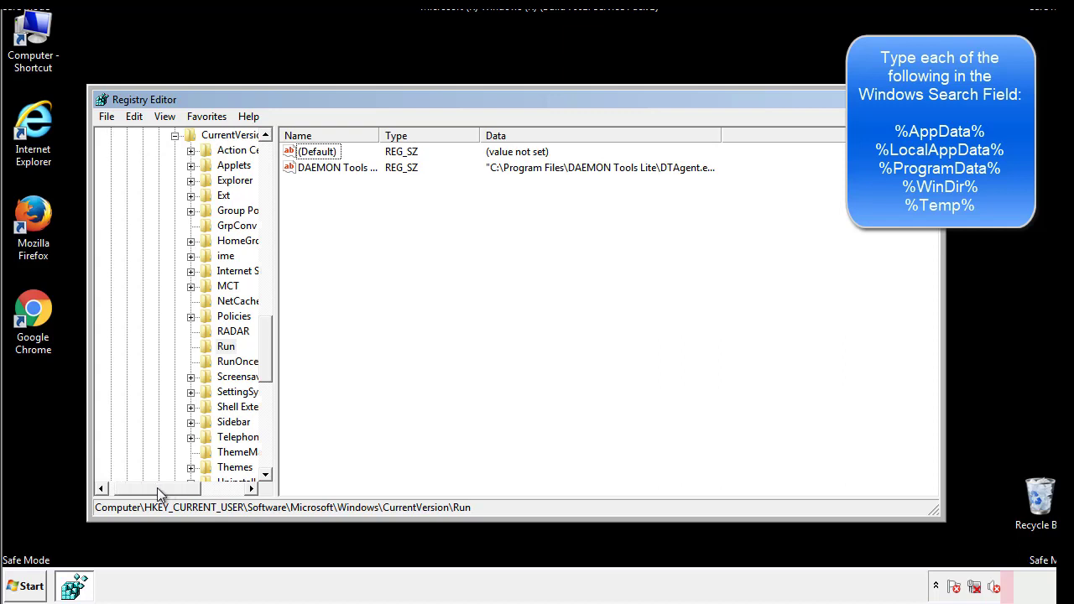
drag(272, 364, 266, 350)
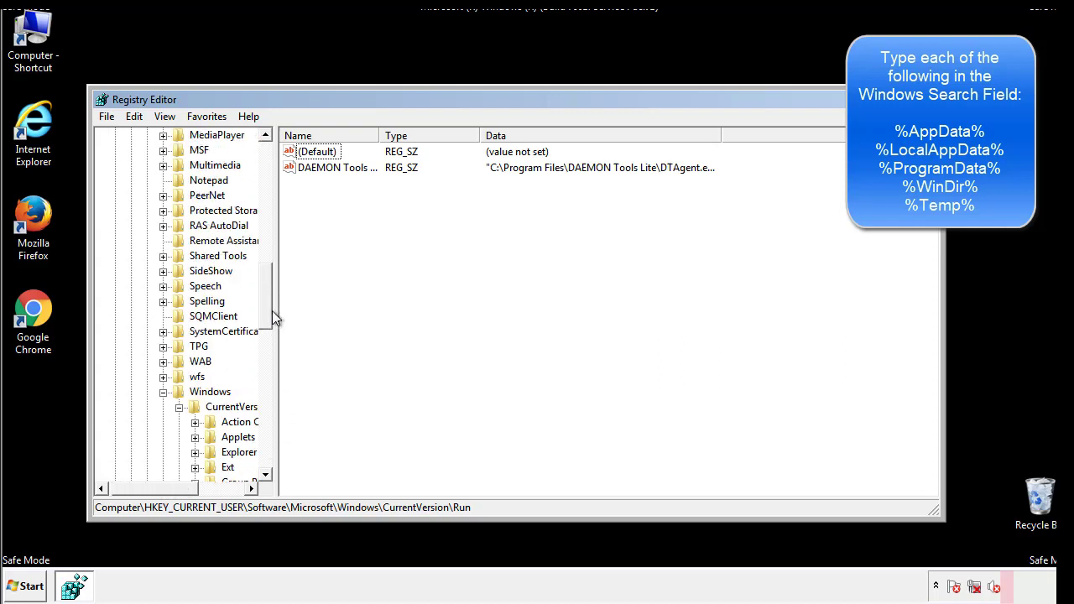
click(163, 392)
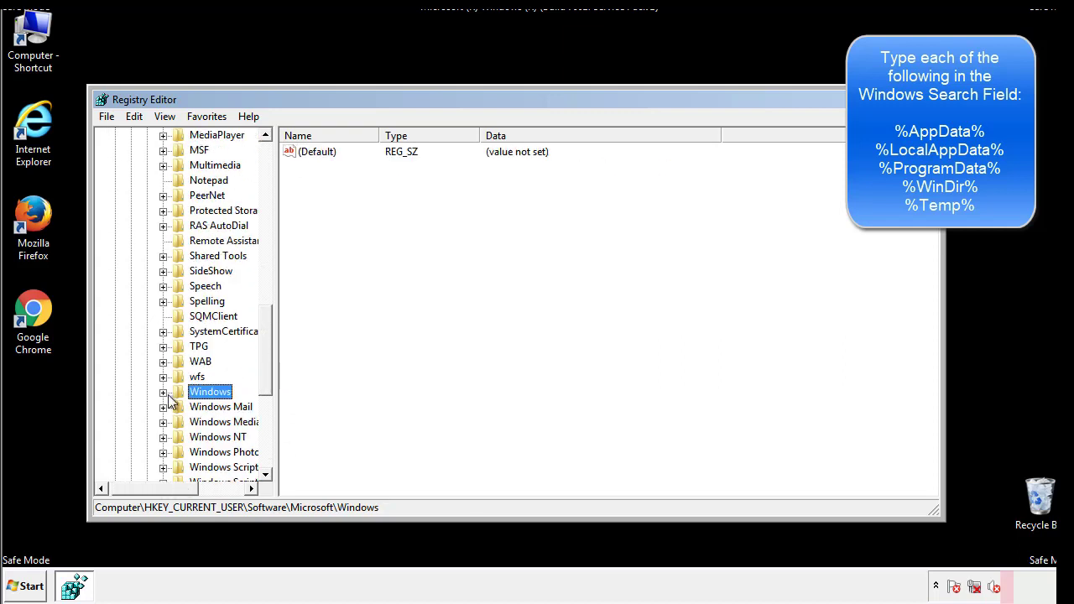
drag(270, 373, 271, 208)
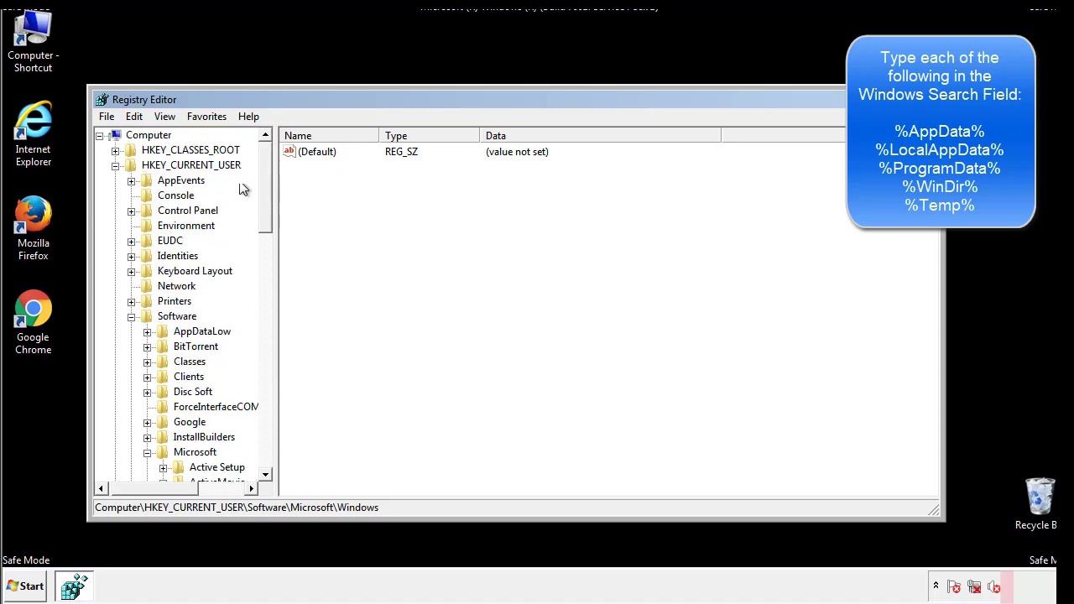
Step: Search the registry keys, values and data for %temp%
click(138, 117)
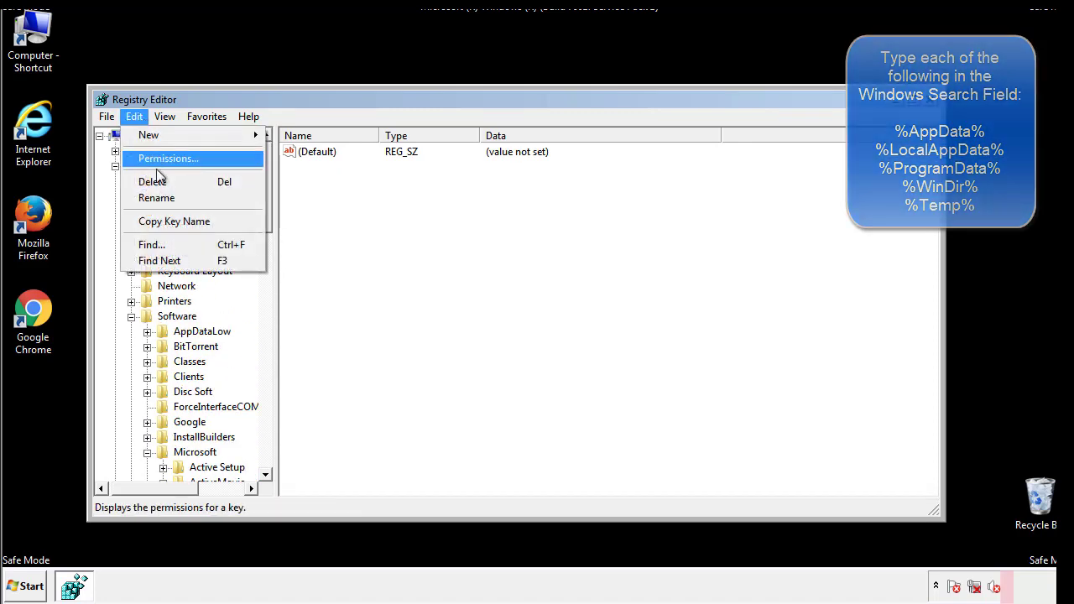
click(151, 244)
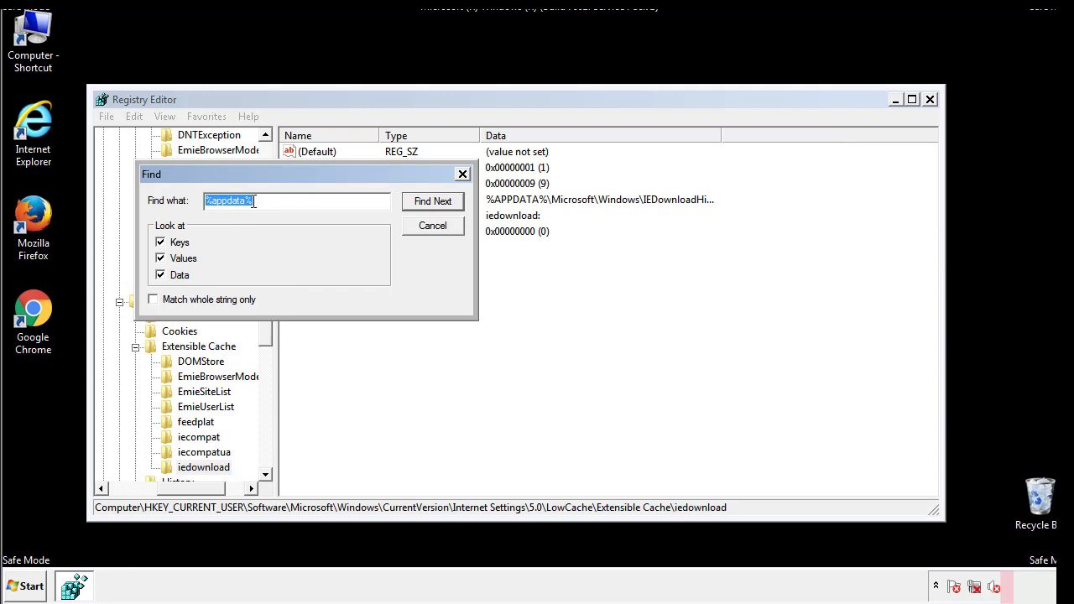
text(%temp%)
key(Return)
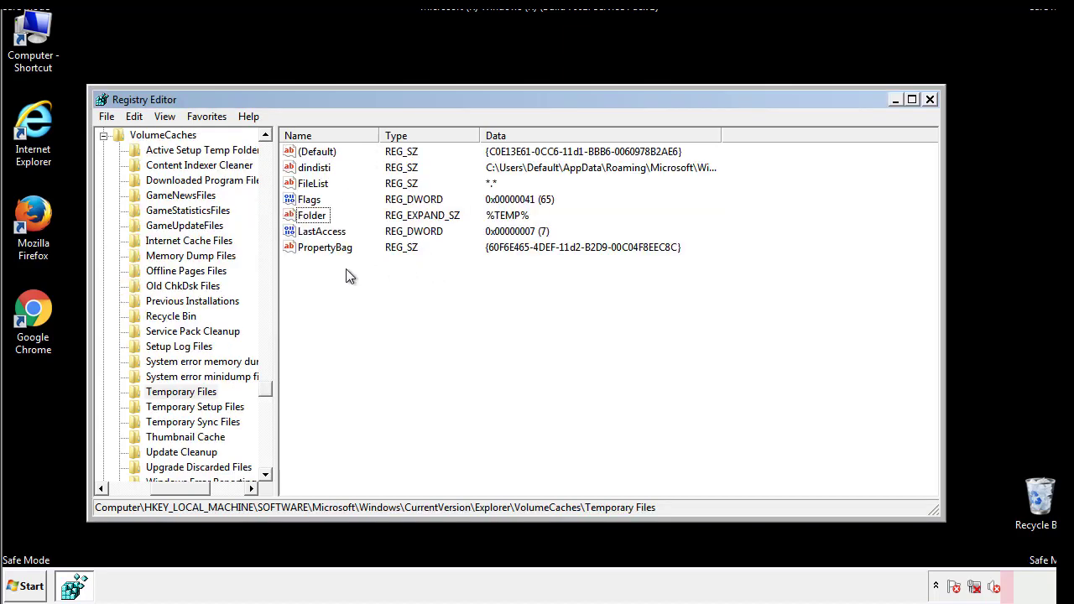
Step: Delete all values in the Temporary Files key under VolumeCaches and close the Registry Editor
drag(344, 269, 304, 151)
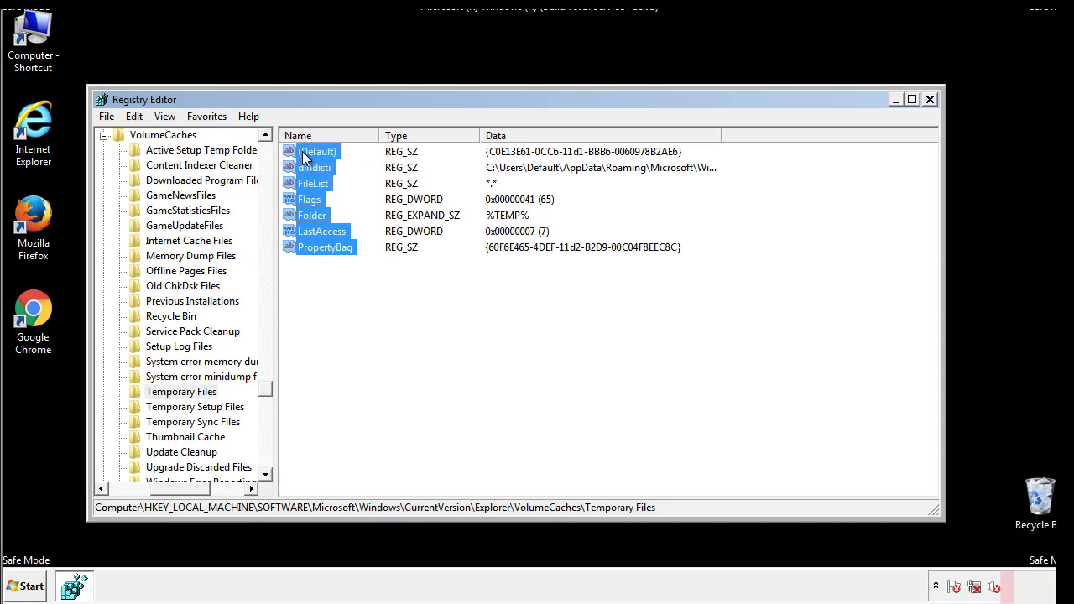
right_click(303, 157)
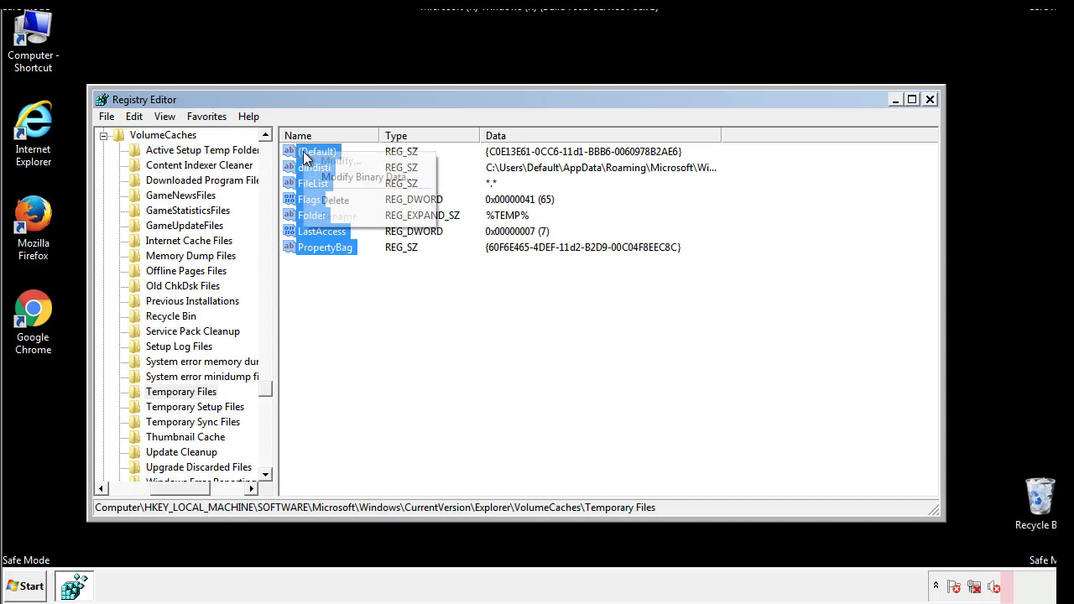
click(328, 202)
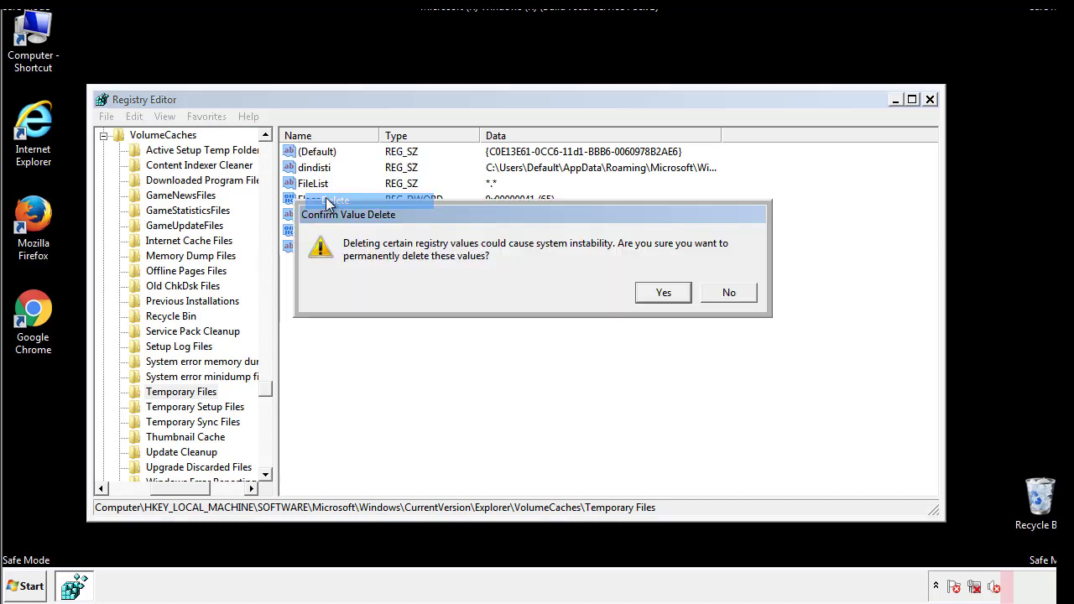
click(683, 292)
click(374, 206)
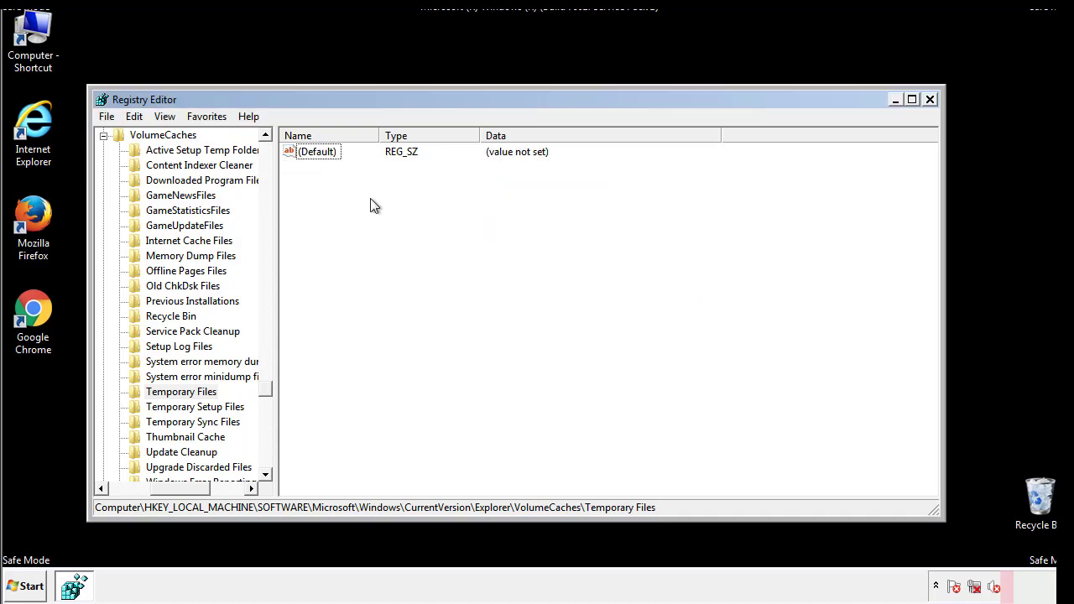
click(930, 100)
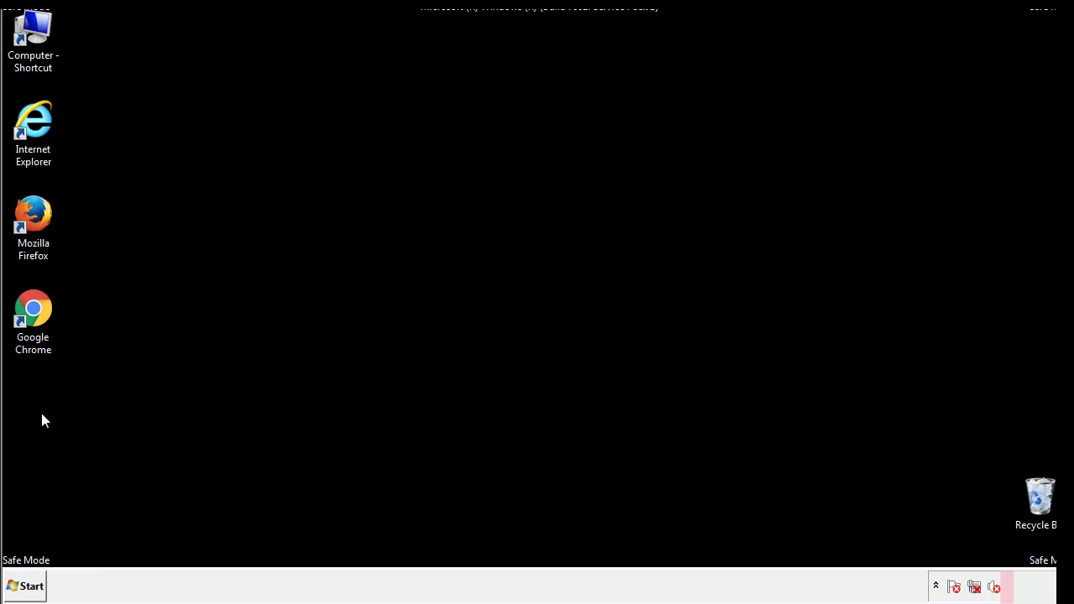
Step: Open the System Configuration utility by searching for and running msconfig
click(21, 588)
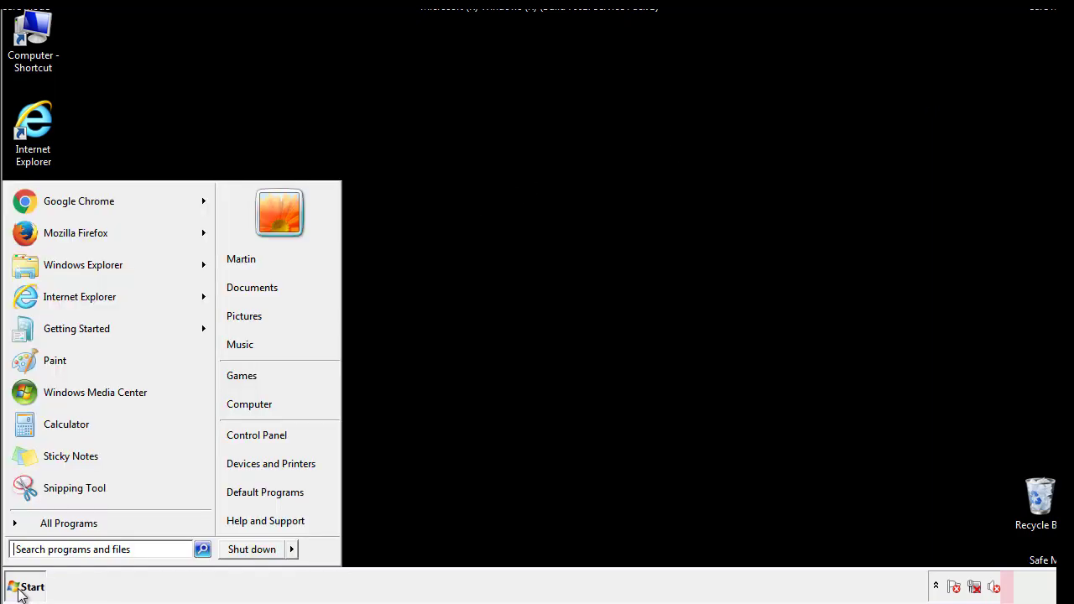
click(58, 549)
text(mscon)
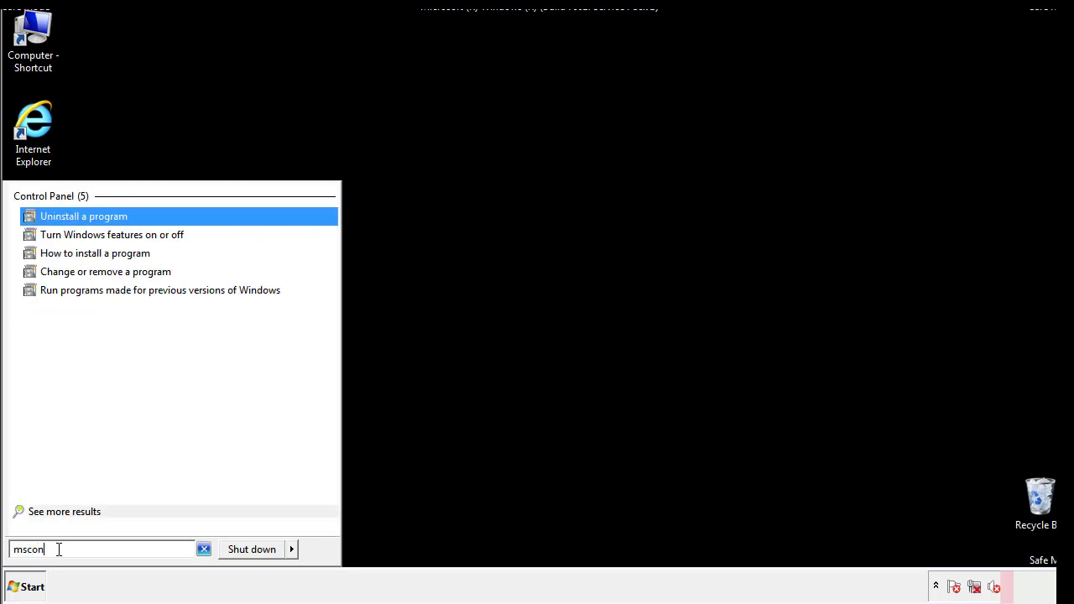
text(fig)
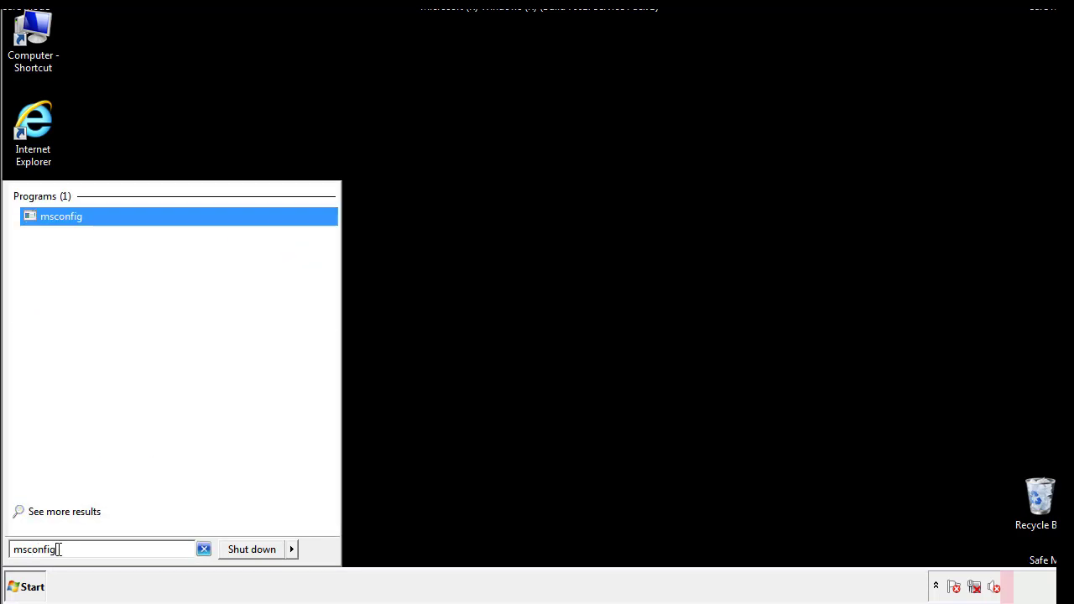
key(Return)
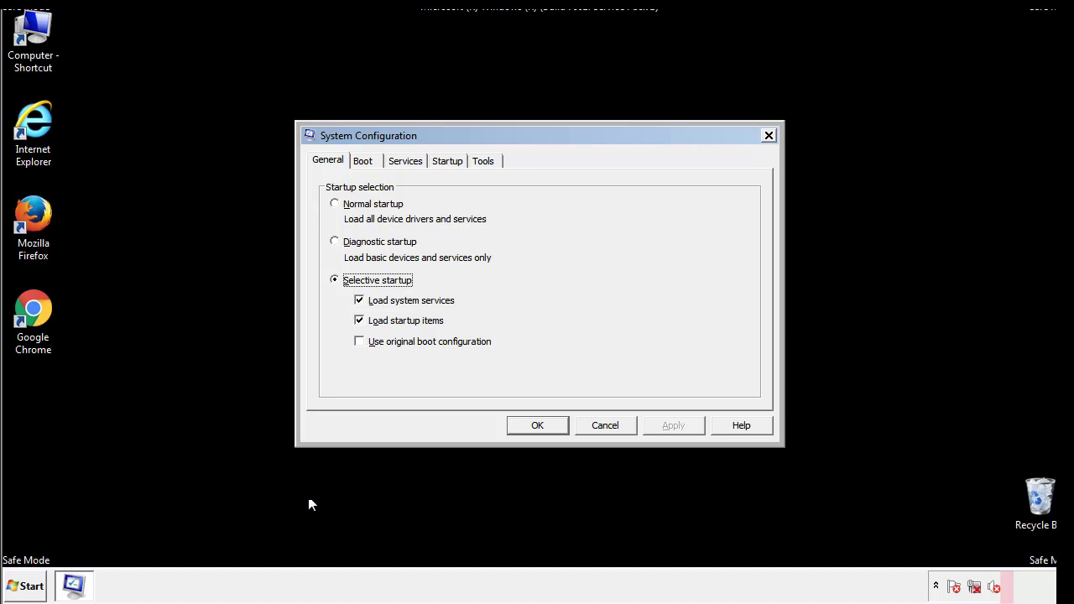
Step: Disable the Safe boot option for Windows 7, apply the change and restart the computer
click(363, 159)
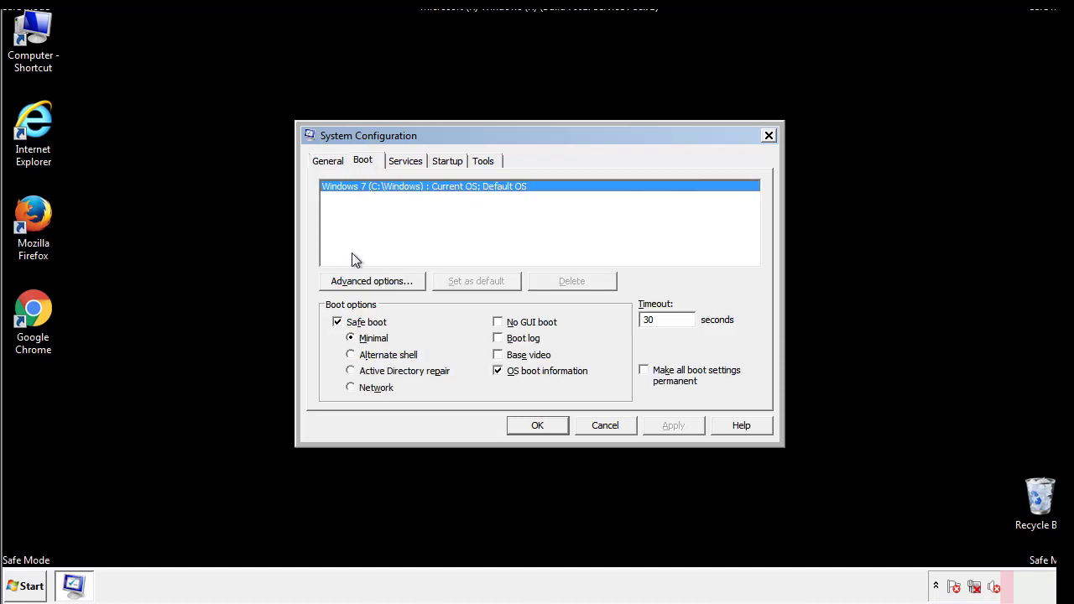
click(338, 324)
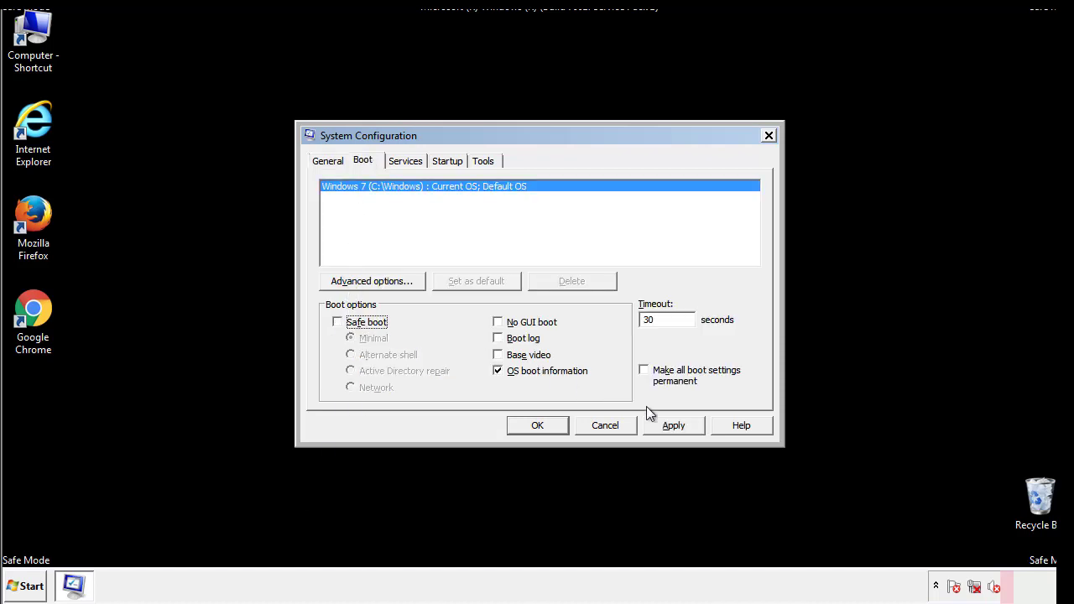
click(675, 425)
click(536, 425)
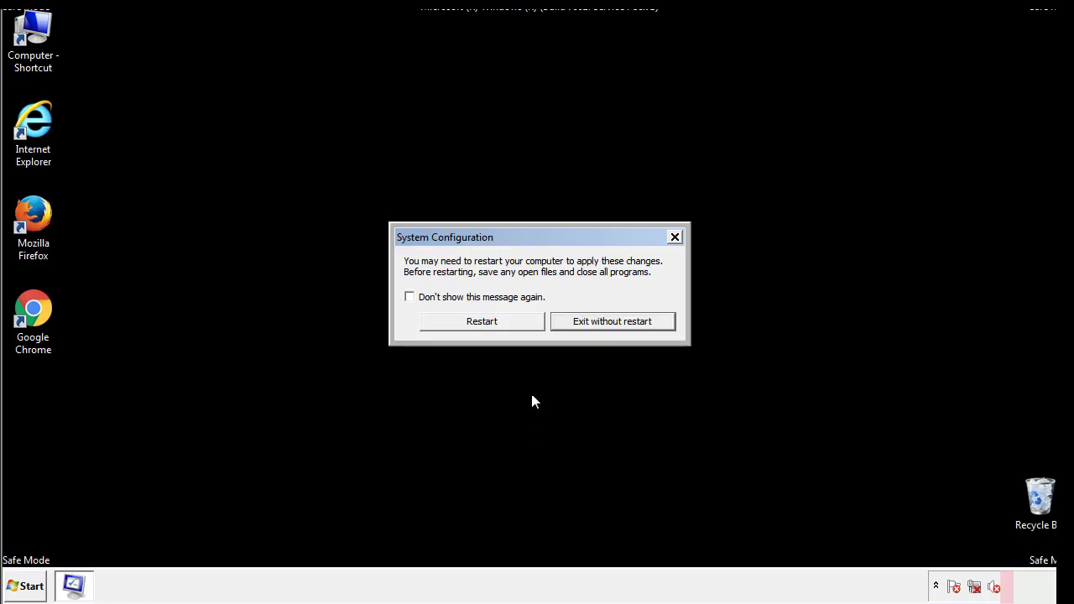
click(497, 327)
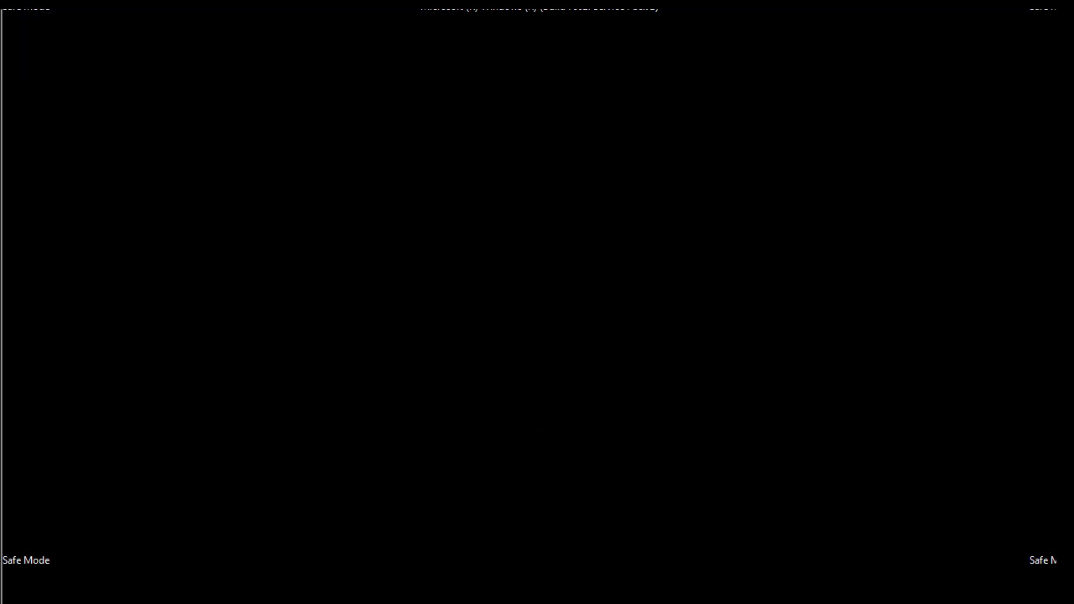